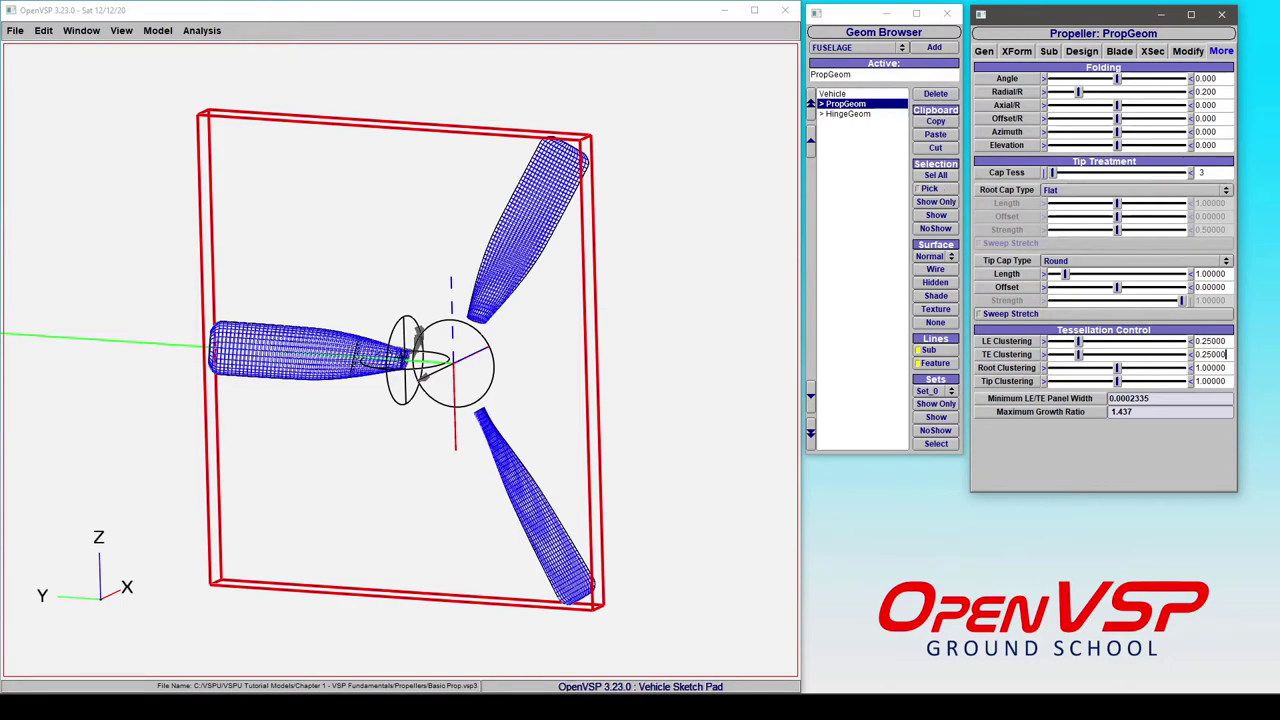
# - Show the propeller with hidden lines removed and set Cap Tess to 7
pyautogui.scroll(5, 395, 377)
pyautogui.scroll(3, 395, 377)
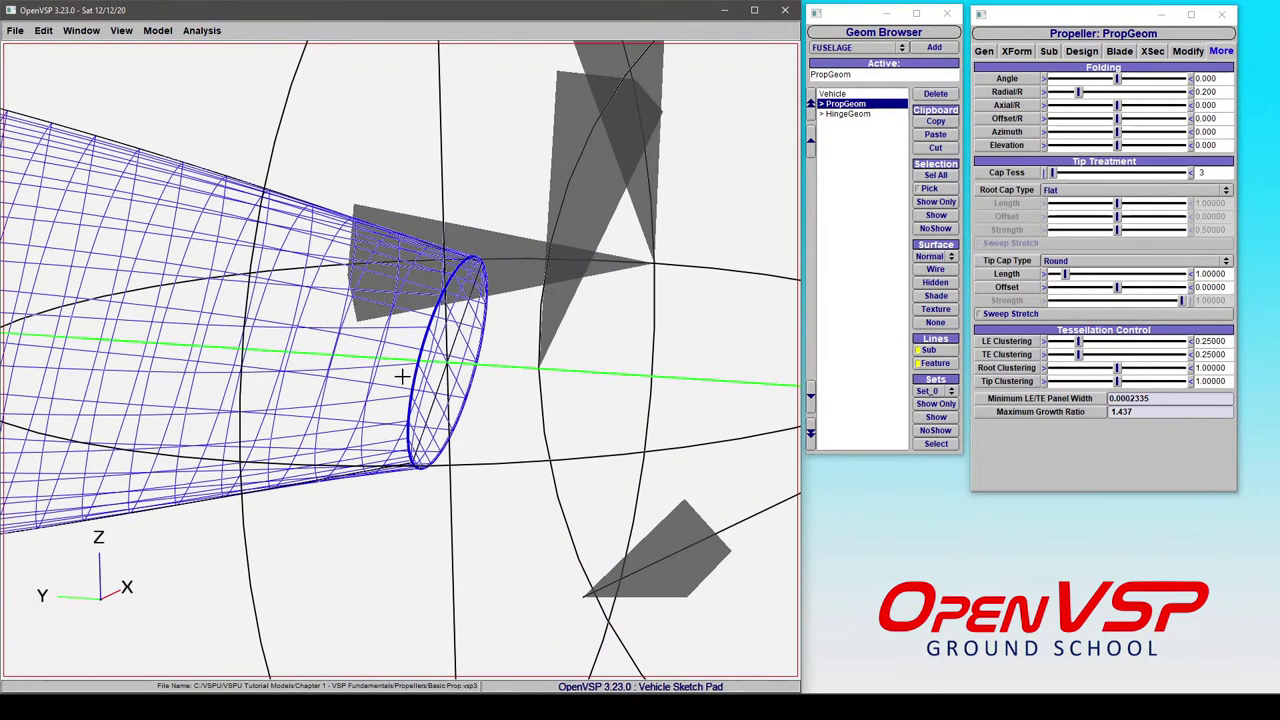
pyautogui.click(944, 285)
pyautogui.moveTo(462, 367); pyautogui.dragTo(443, 360)
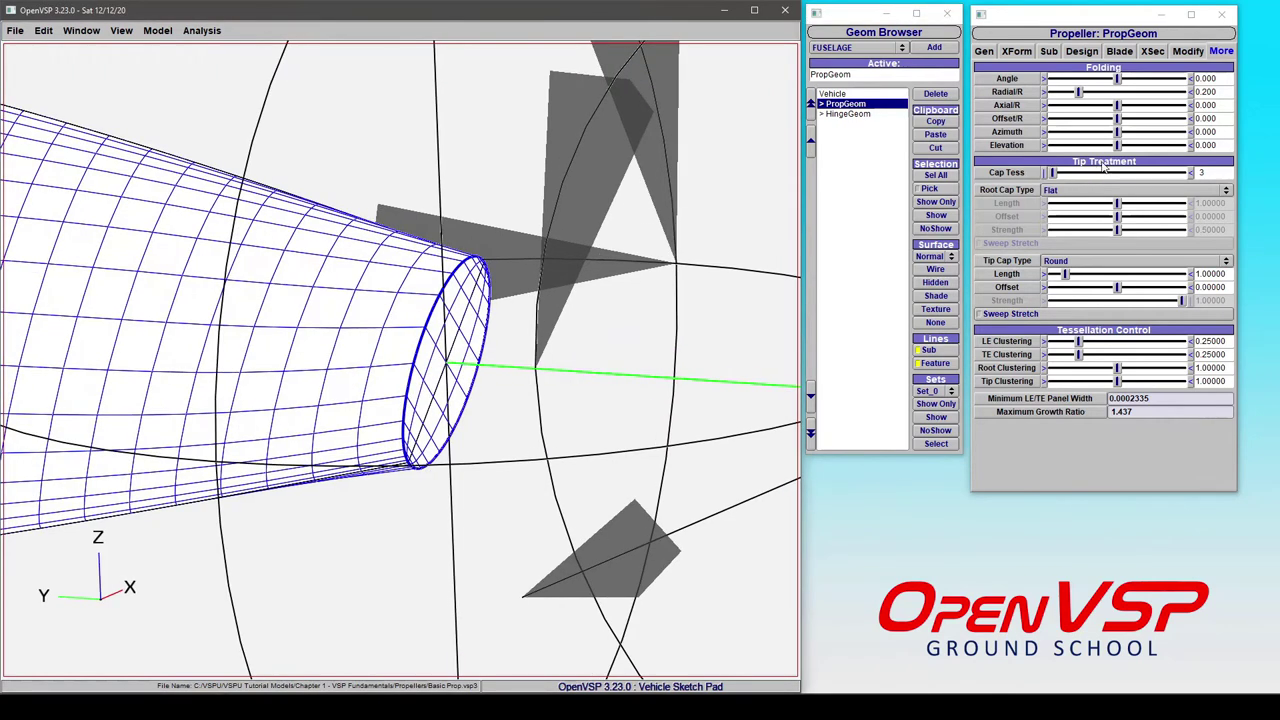
pyautogui.click(1233, 52)
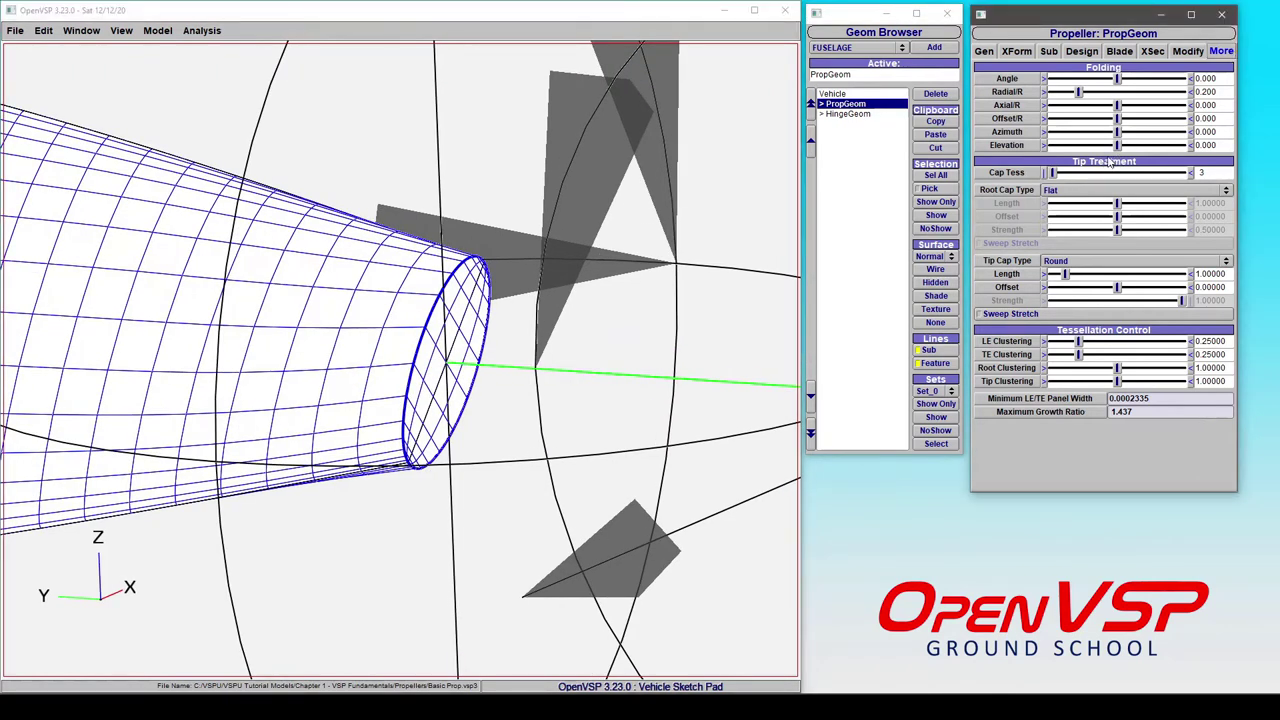
pyautogui.doubleClick(1212, 173)
pyautogui.write('7')
pyautogui.press('Return')
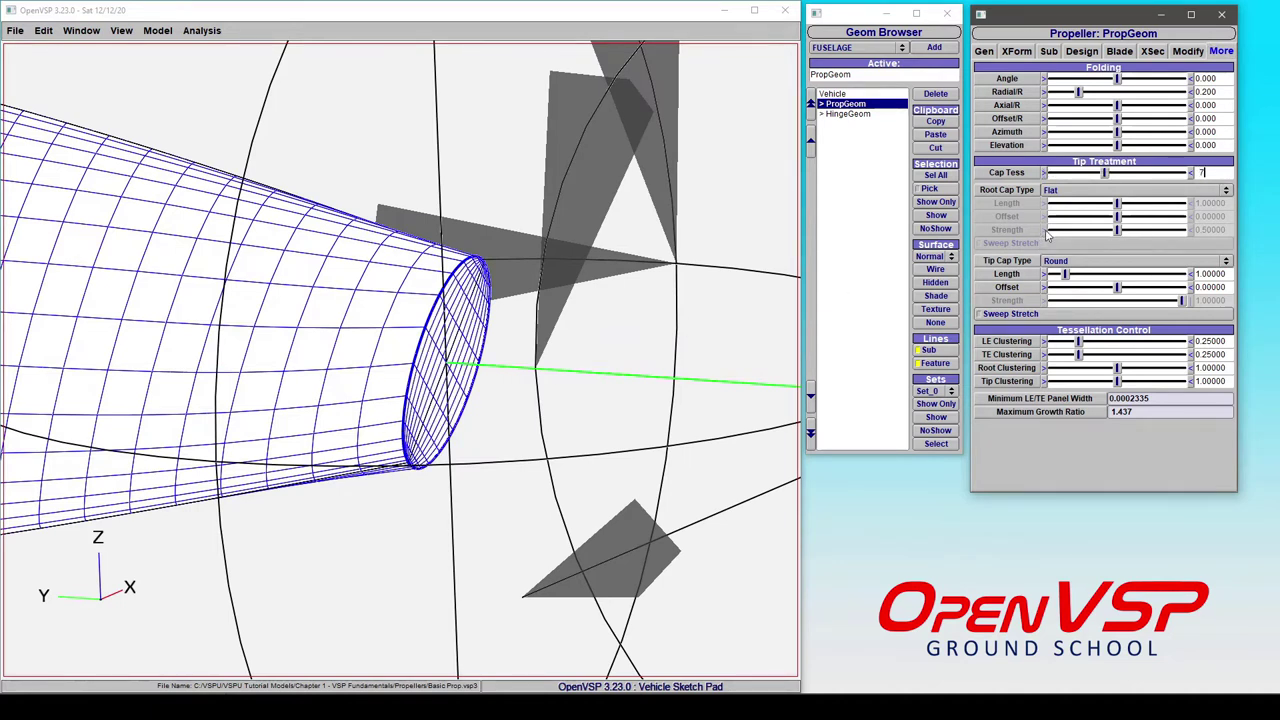
# - Try a round root cap with a shortened length, then revert the root cap to Flat
pyautogui.click(1057, 190)
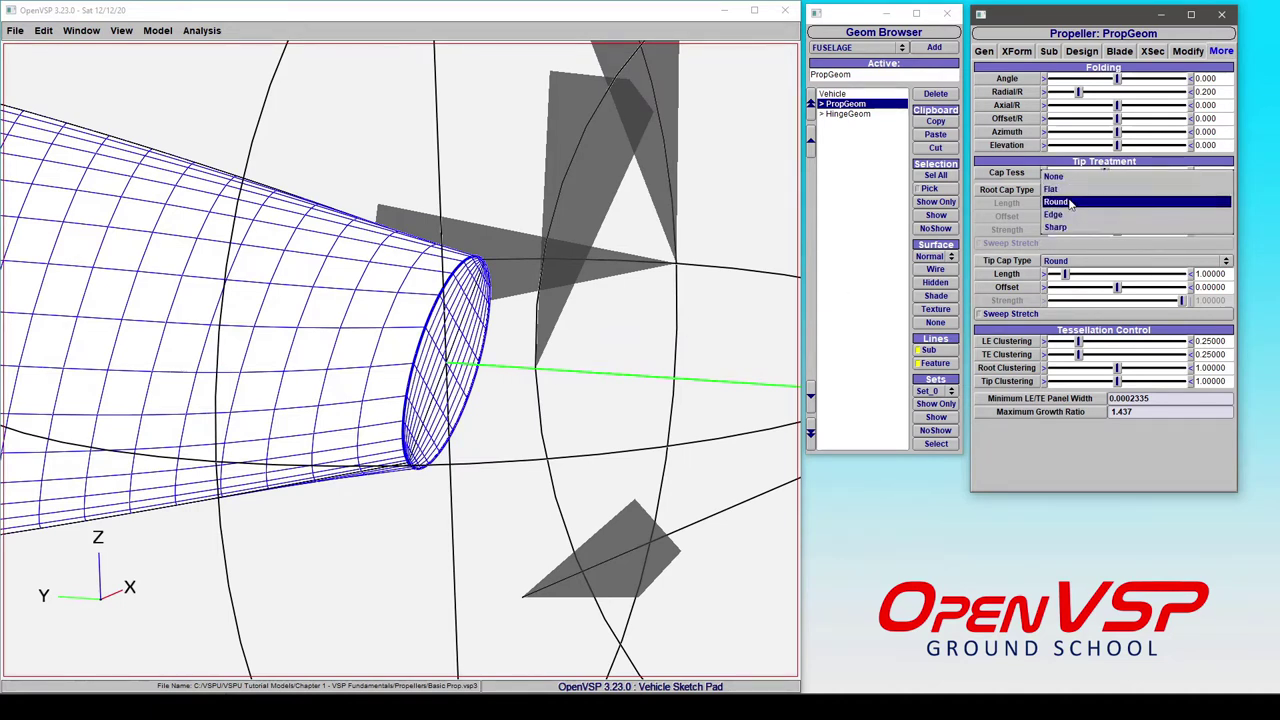
pyautogui.click(1066, 202)
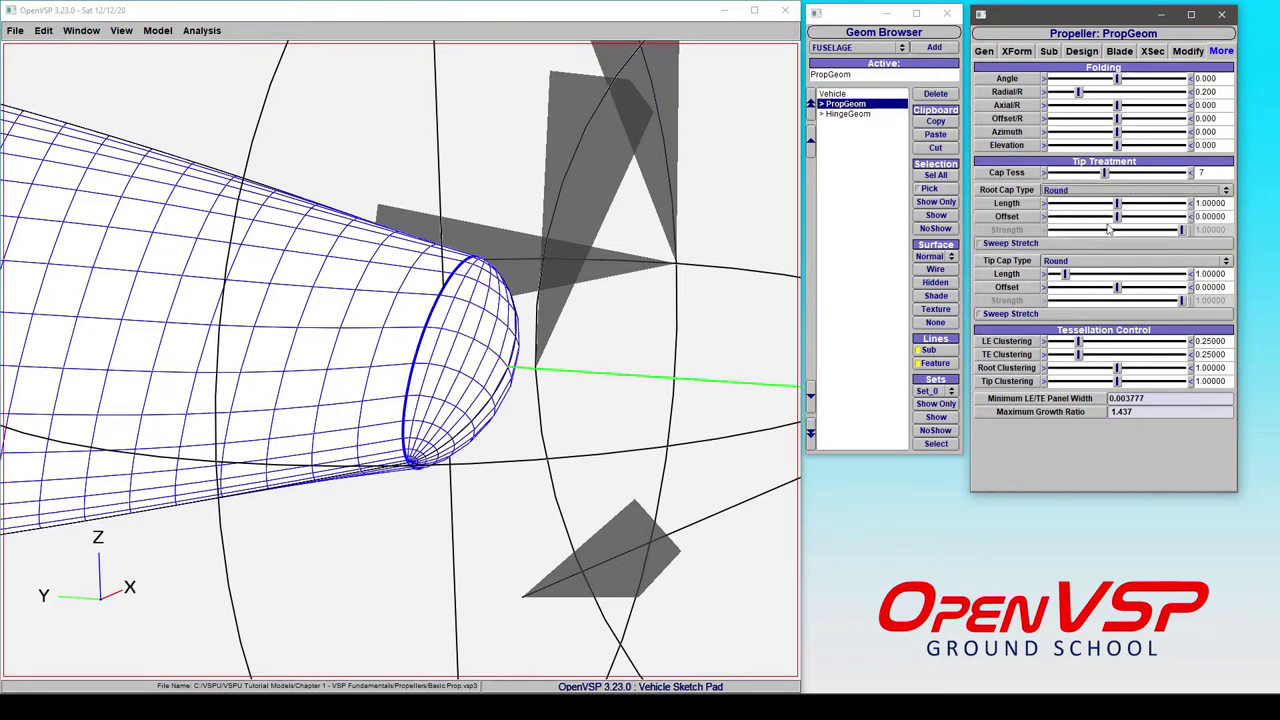
pyautogui.moveTo(1118, 203); pyautogui.dragTo(1110, 203)
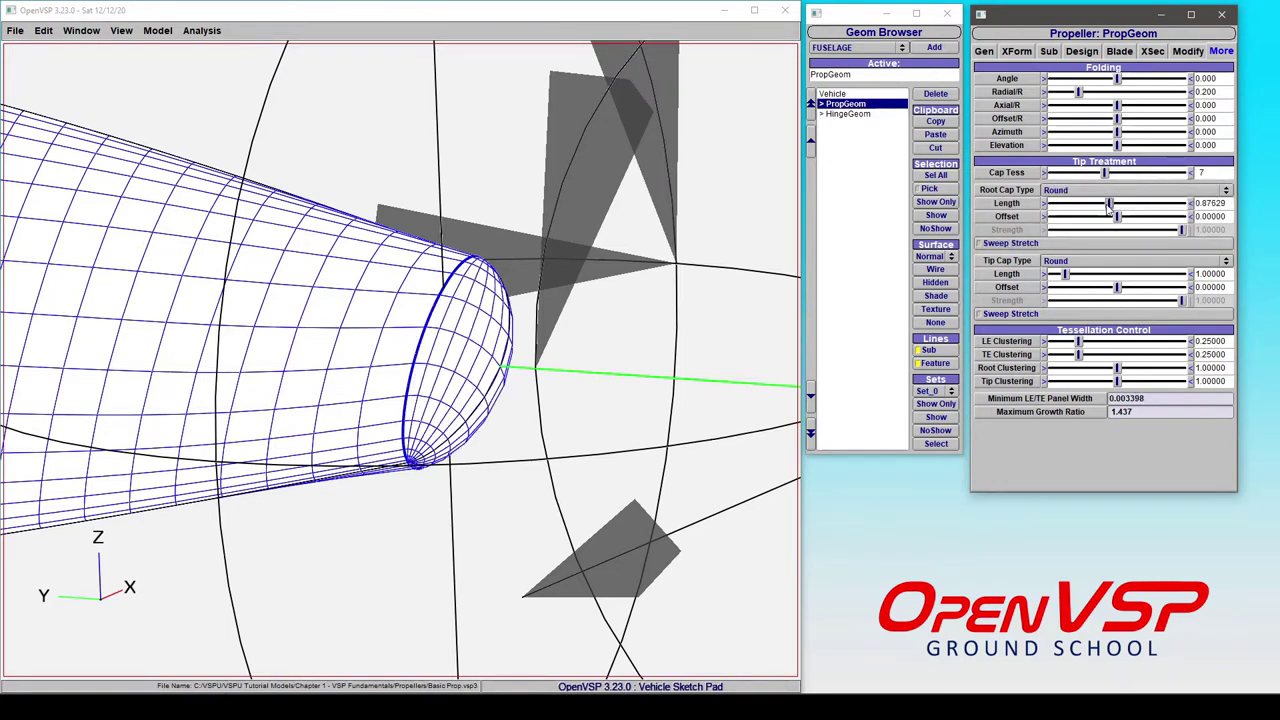
pyautogui.moveTo(1108, 203); pyautogui.dragTo(1102, 203)
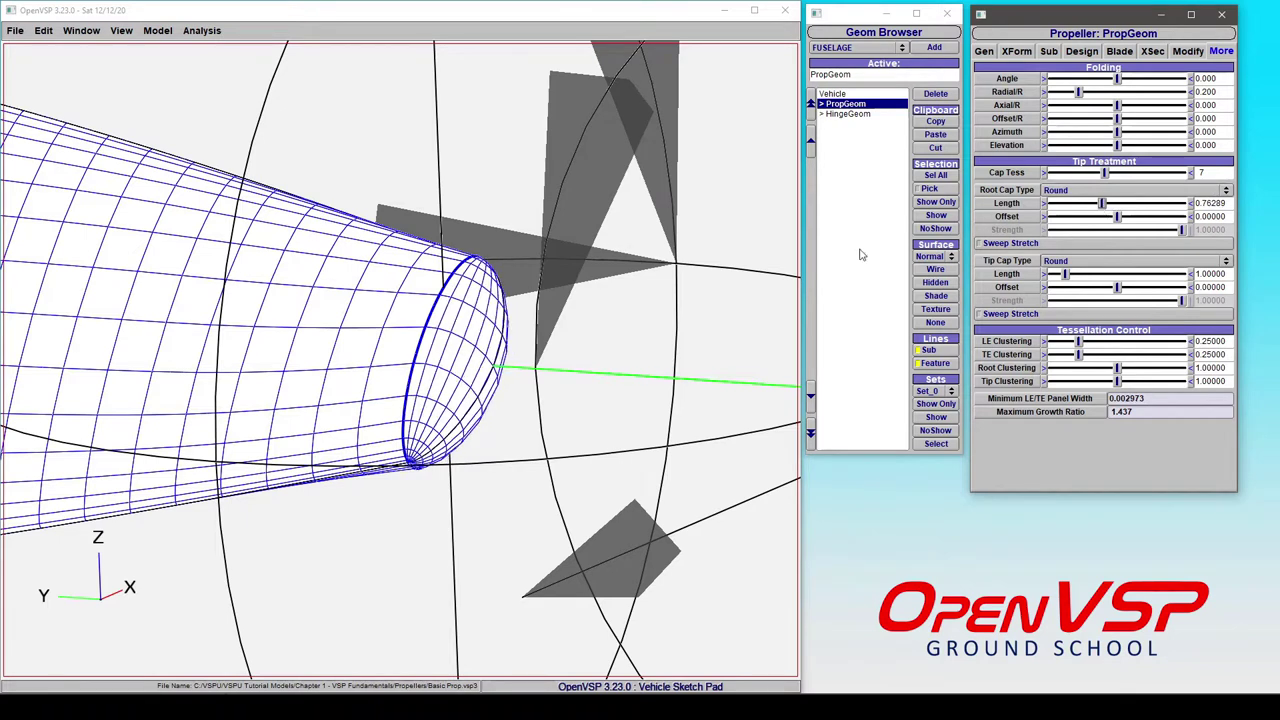
pyautogui.click(1078, 192)
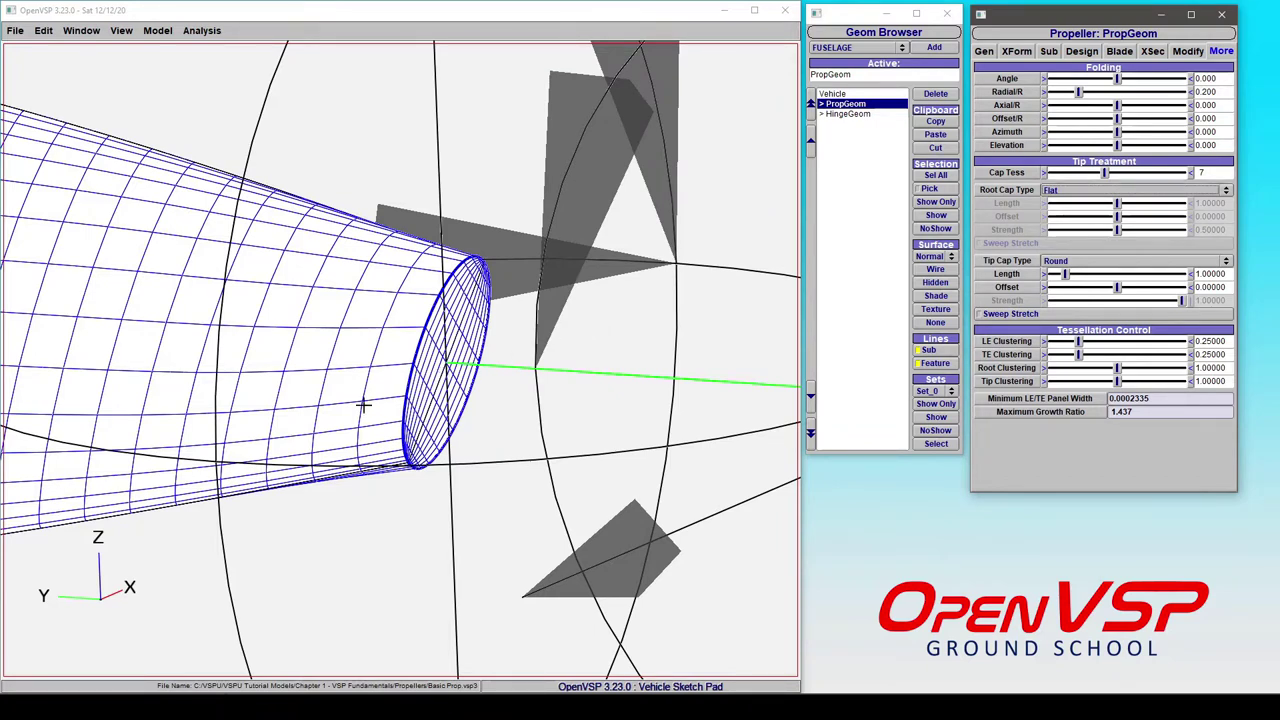
pyautogui.moveTo(457, 383)
pyautogui.mouseDown(button='middle')
pyautogui.moveTo(406, 380)
pyautogui.moveTo(491, 363)
pyautogui.moveTo(360, 389)
pyautogui.mouseUp(button='middle')
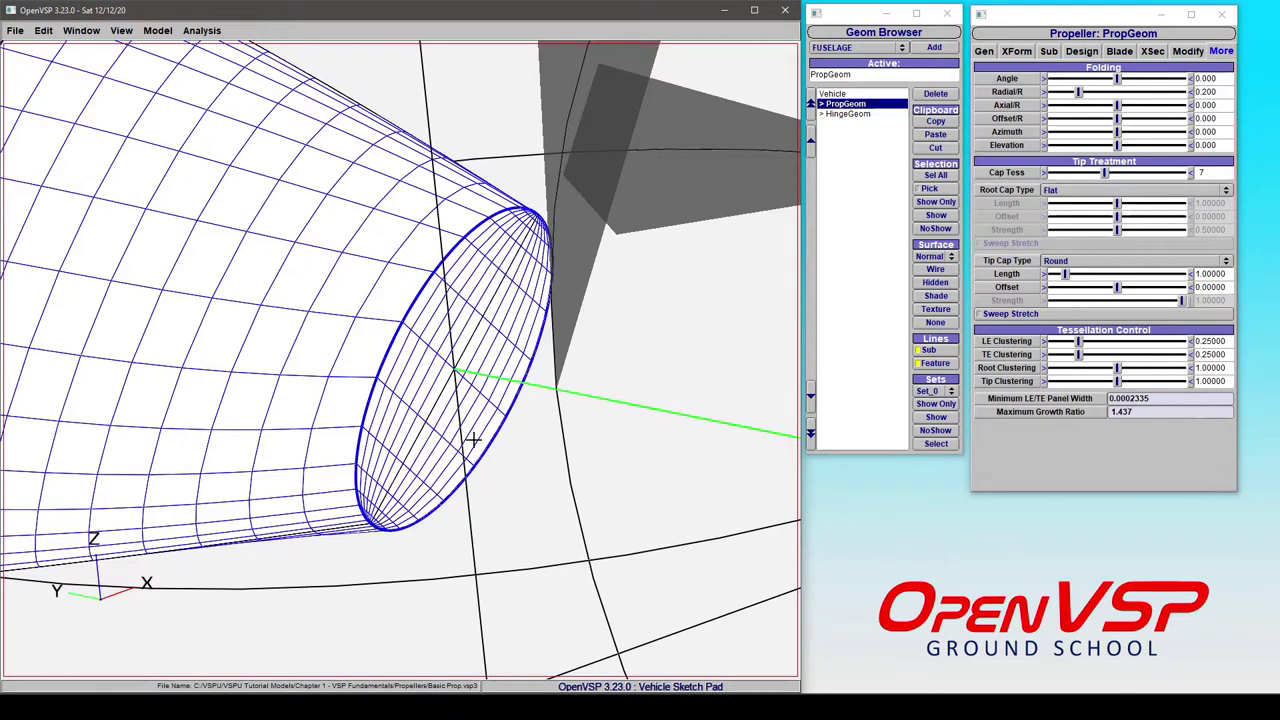
# - Zoom and orbit the view in close on the blade tip
pyautogui.scroll(-5, 430, 400)
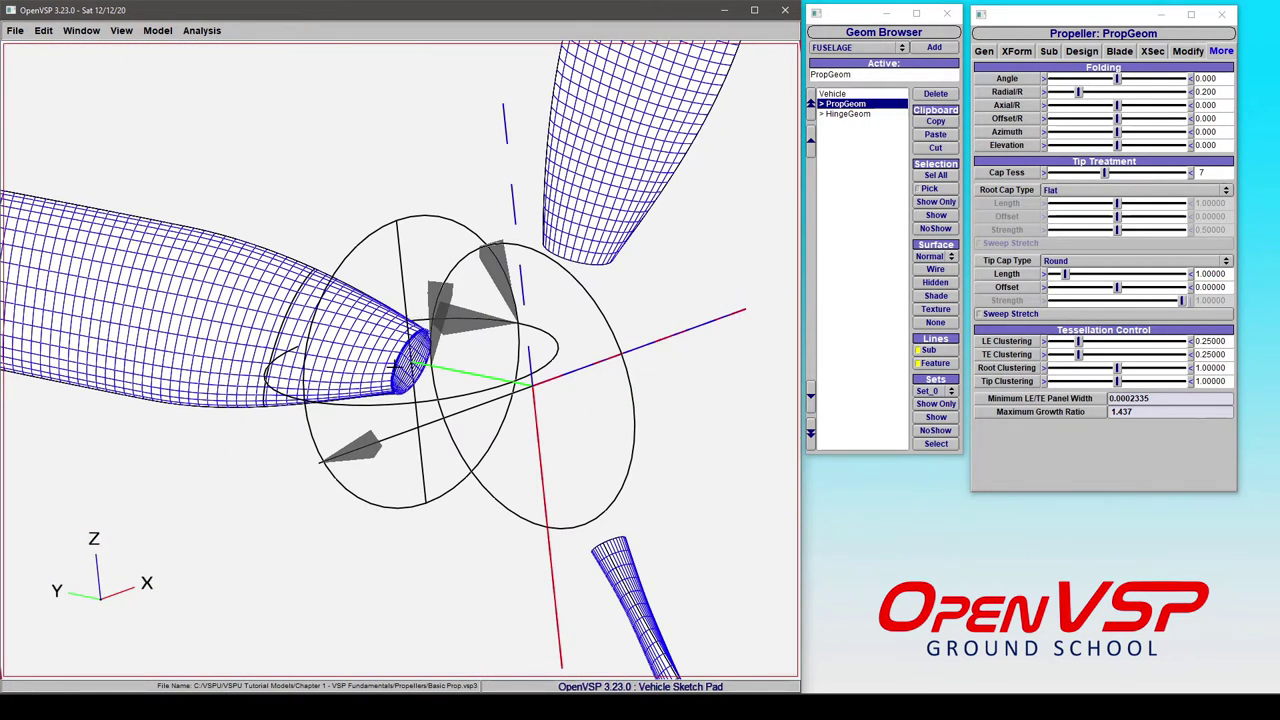
pyautogui.scroll(5, 400, 378)
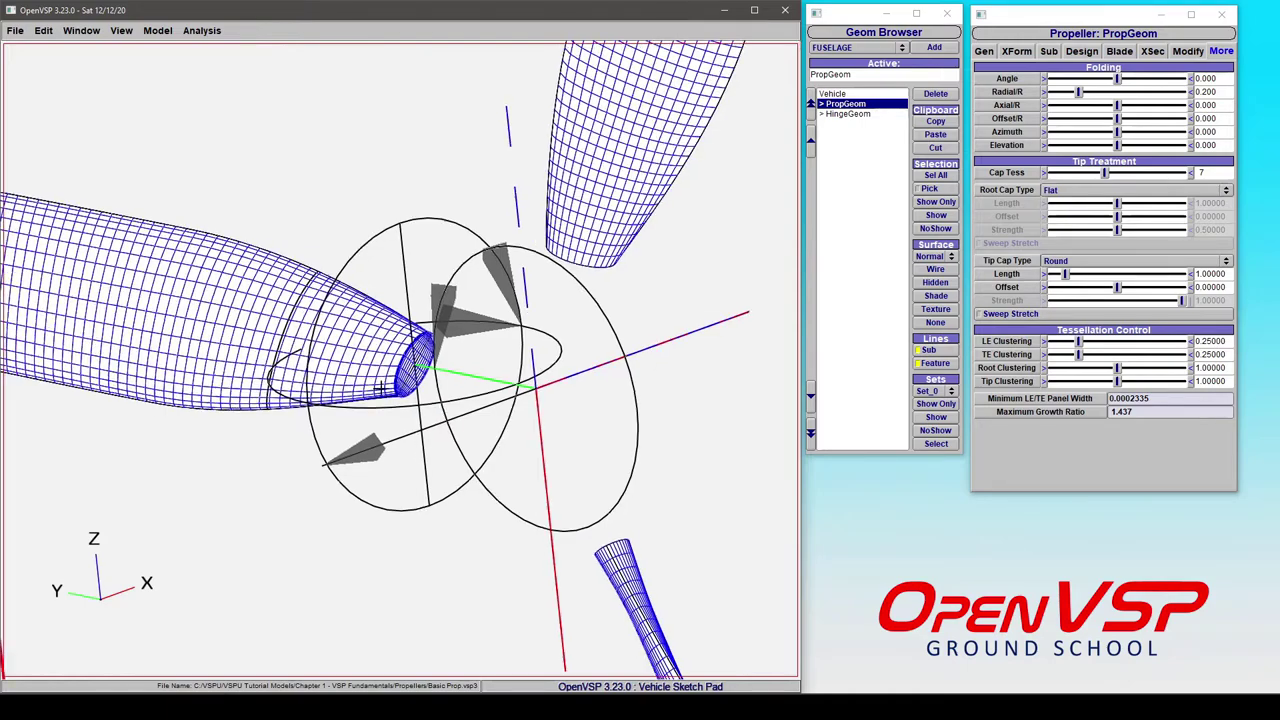
pyautogui.moveTo(391, 291)
pyautogui.mouseDown()
pyautogui.moveTo(383, 400)
pyautogui.moveTo(372, 377)
pyautogui.moveTo(391, 374)
pyautogui.mouseUp()
pyautogui.scroll(5, 346, 443)
pyautogui.moveTo(346, 443); pyautogui.dragTo(298, 205)
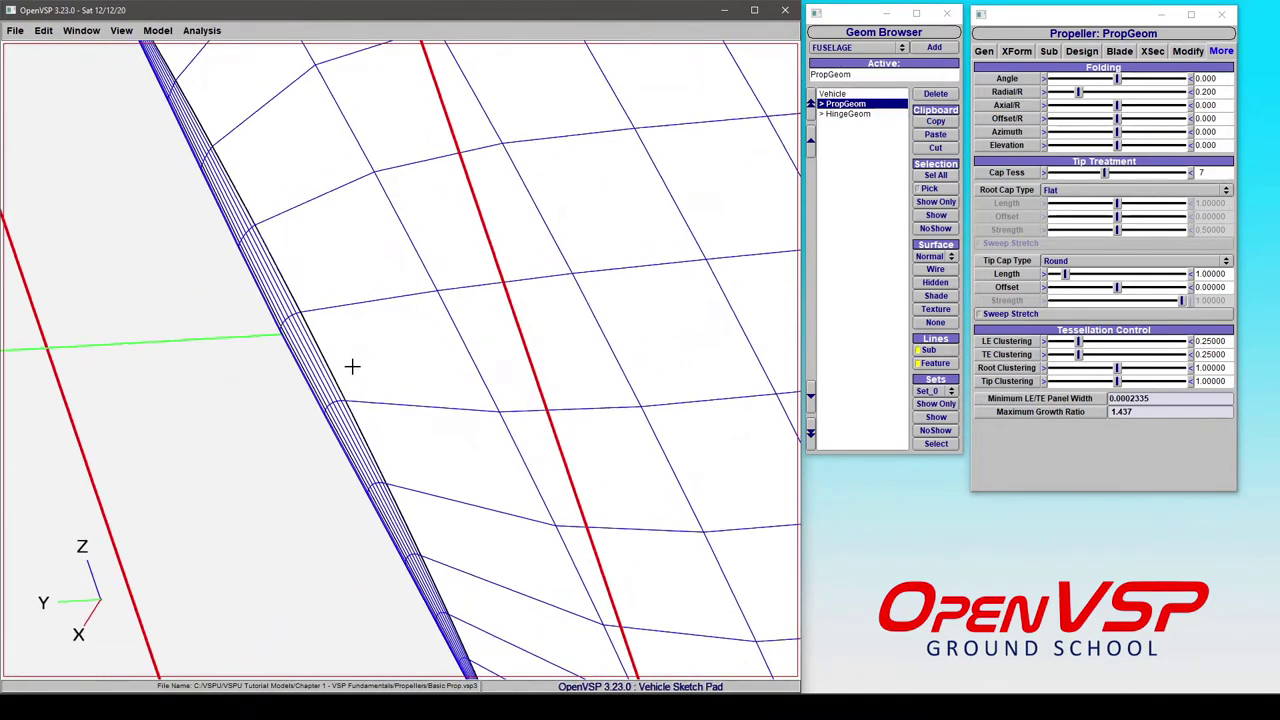
pyautogui.scroll(-5, 249, 154)
pyautogui.moveTo(249, 154); pyautogui.dragTo(243, 151)
pyautogui.scroll(3, 288, 279)
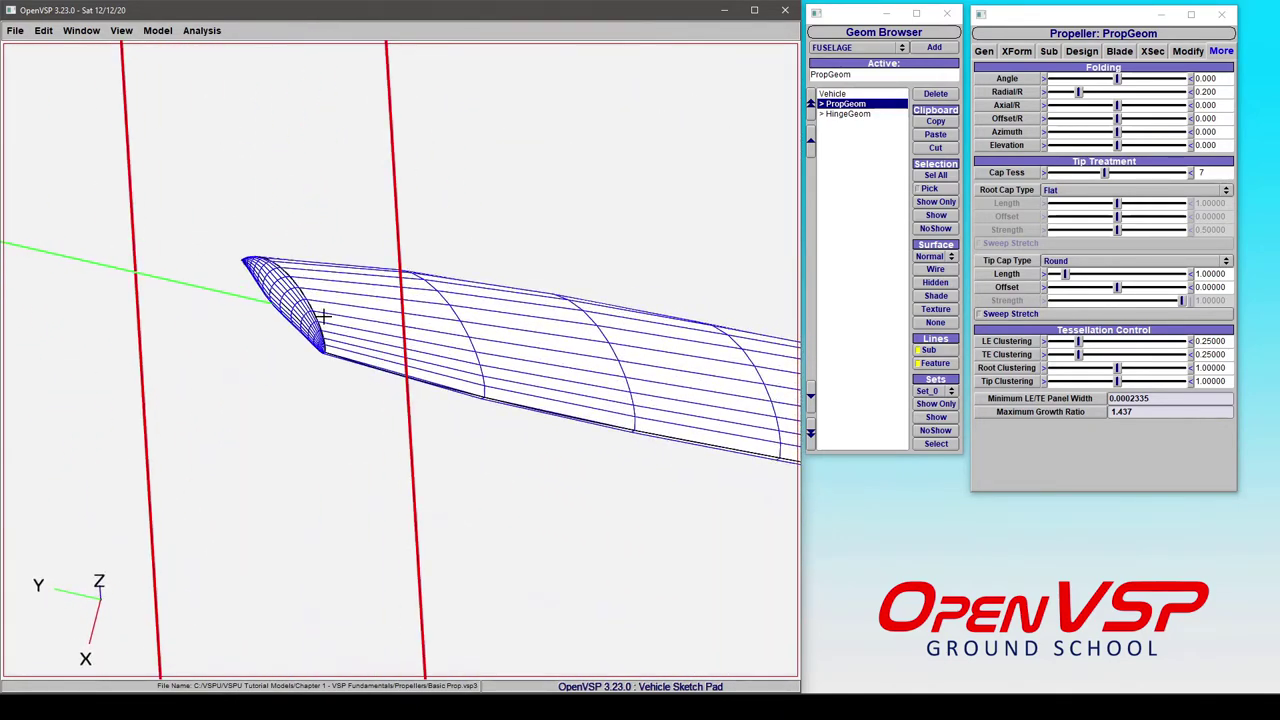
pyautogui.moveTo(322, 316)
pyautogui.mouseDown()
pyautogui.moveTo(283, 297)
pyautogui.moveTo(291, 283)
pyautogui.mouseUp()
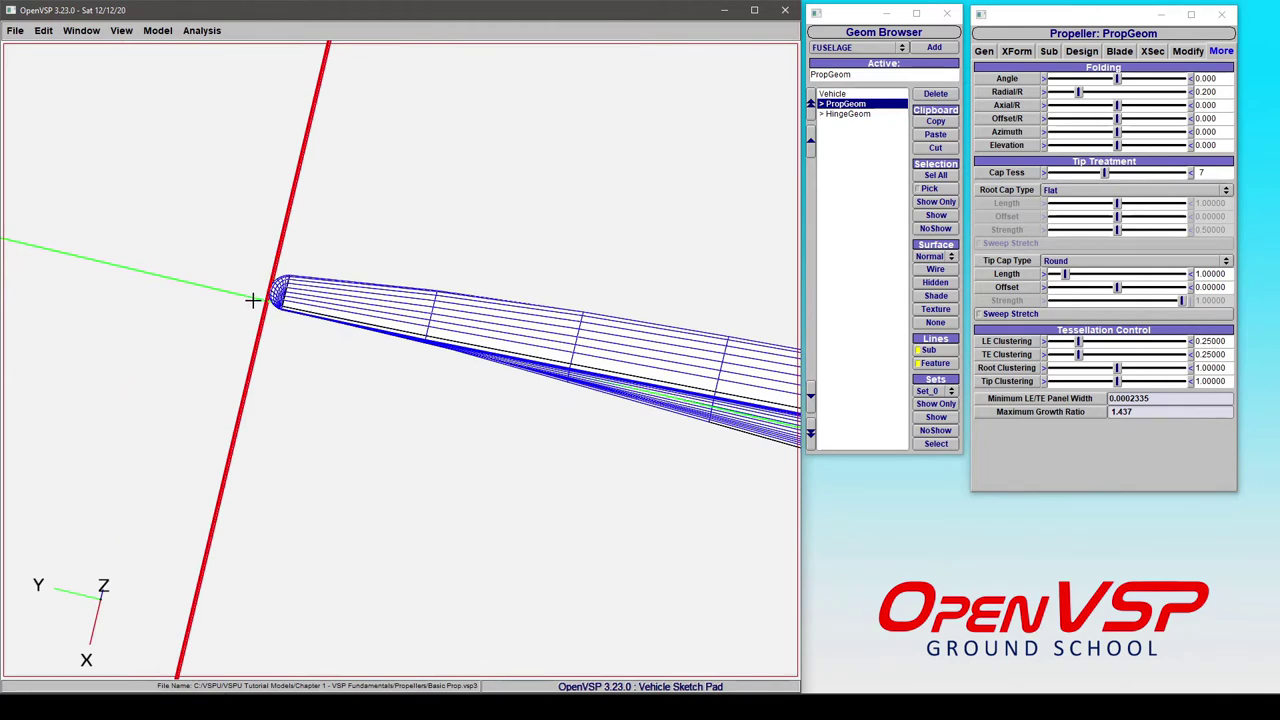
pyautogui.scroll(5, 270, 280)
pyautogui.moveTo(269, 371)
pyautogui.mouseDown()
pyautogui.moveTo(251, 423)
pyautogui.moveTo(305, 407)
pyautogui.mouseUp()
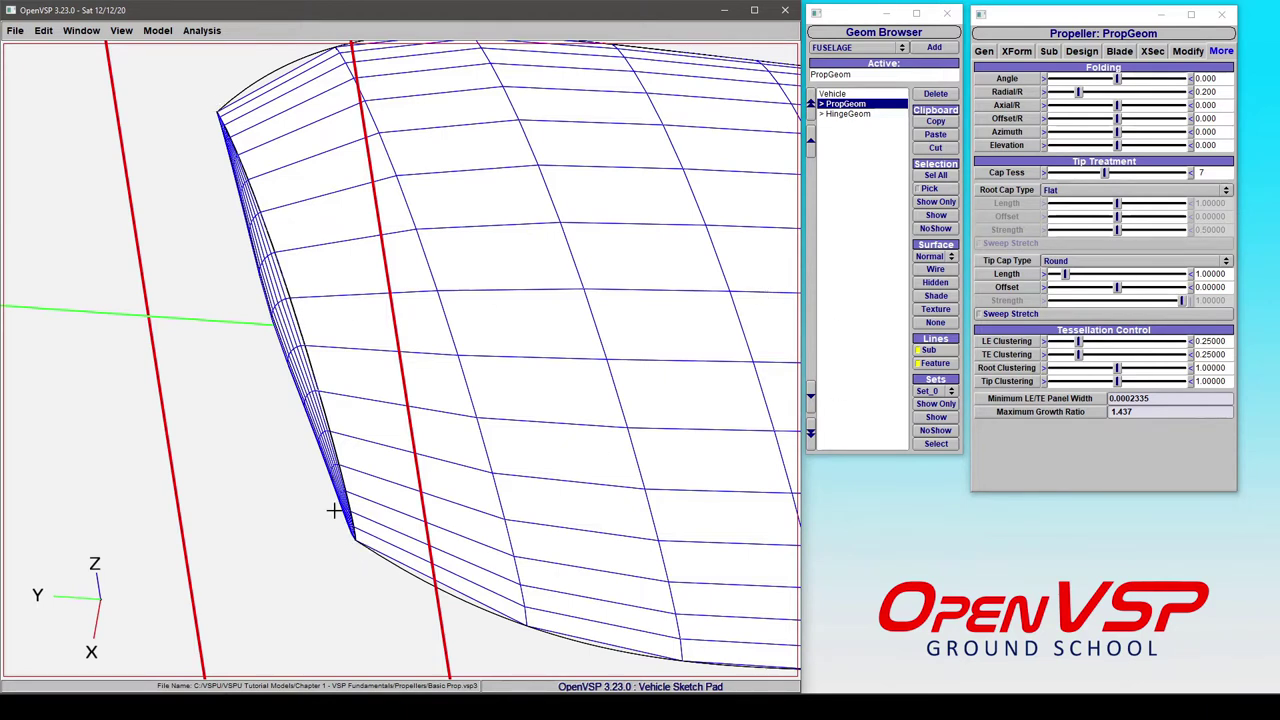
# - Enable Sweep Stretch on the rounded tip cap and orbit around the tip
pyautogui.click(996, 316)
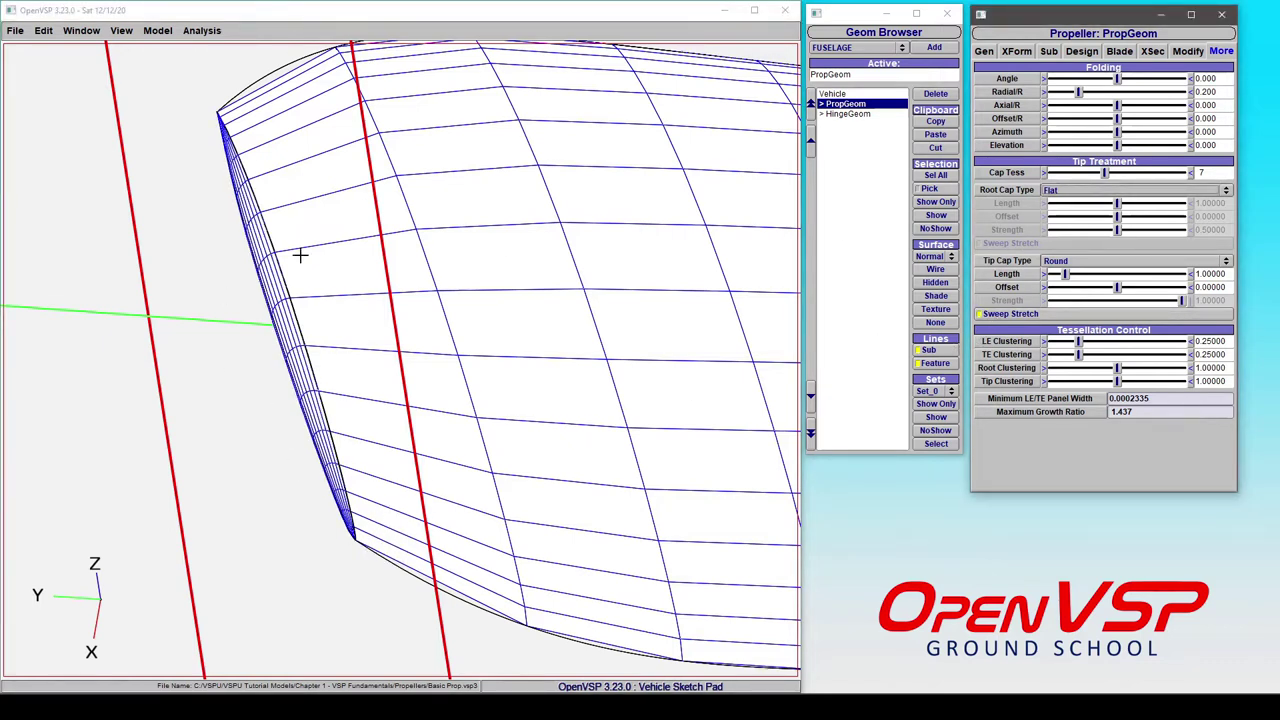
pyautogui.moveTo(357, 317)
pyautogui.mouseDown()
pyautogui.moveTo(289, 280)
pyautogui.moveTo(380, 220)
pyautogui.moveTo(392, 265)
pyautogui.moveTo(343, 434)
pyautogui.moveTo(386, 403)
pyautogui.moveTo(115, 355)
pyautogui.moveTo(457, 343)
pyautogui.moveTo(409, 443)
pyautogui.moveTo(460, 322)
pyautogui.mouseUp()
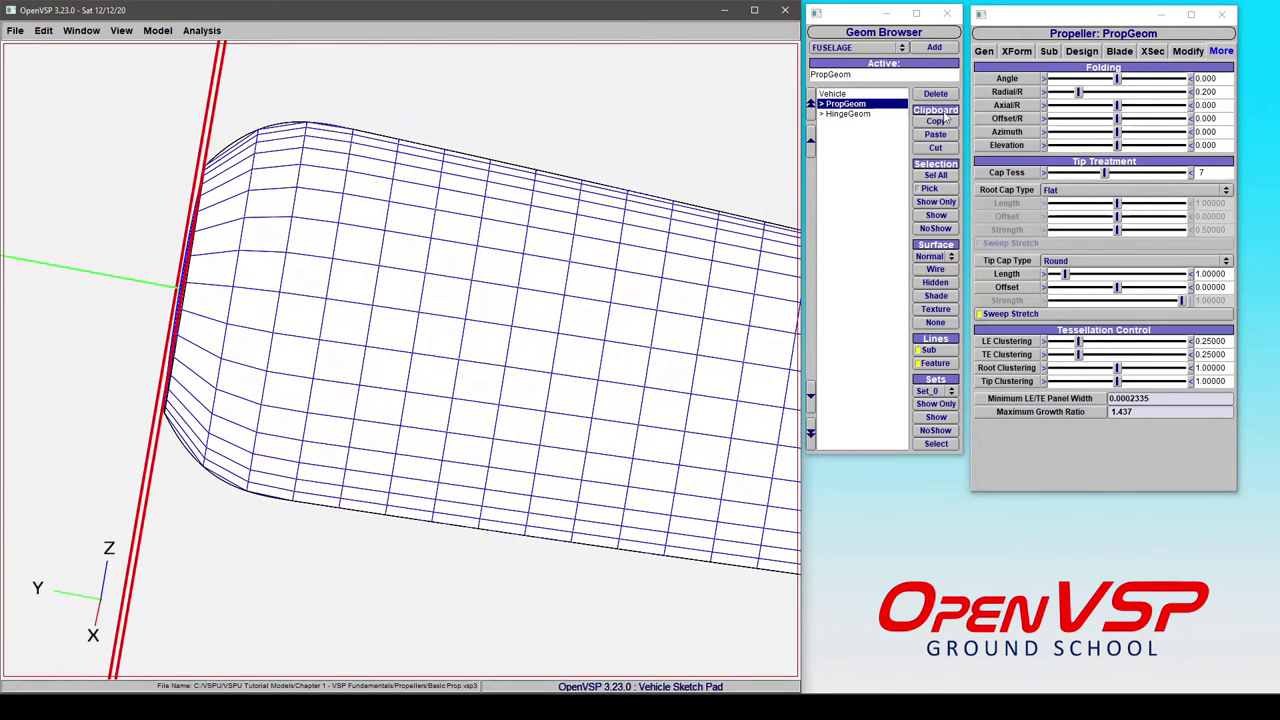
pyautogui.click(986, 52)
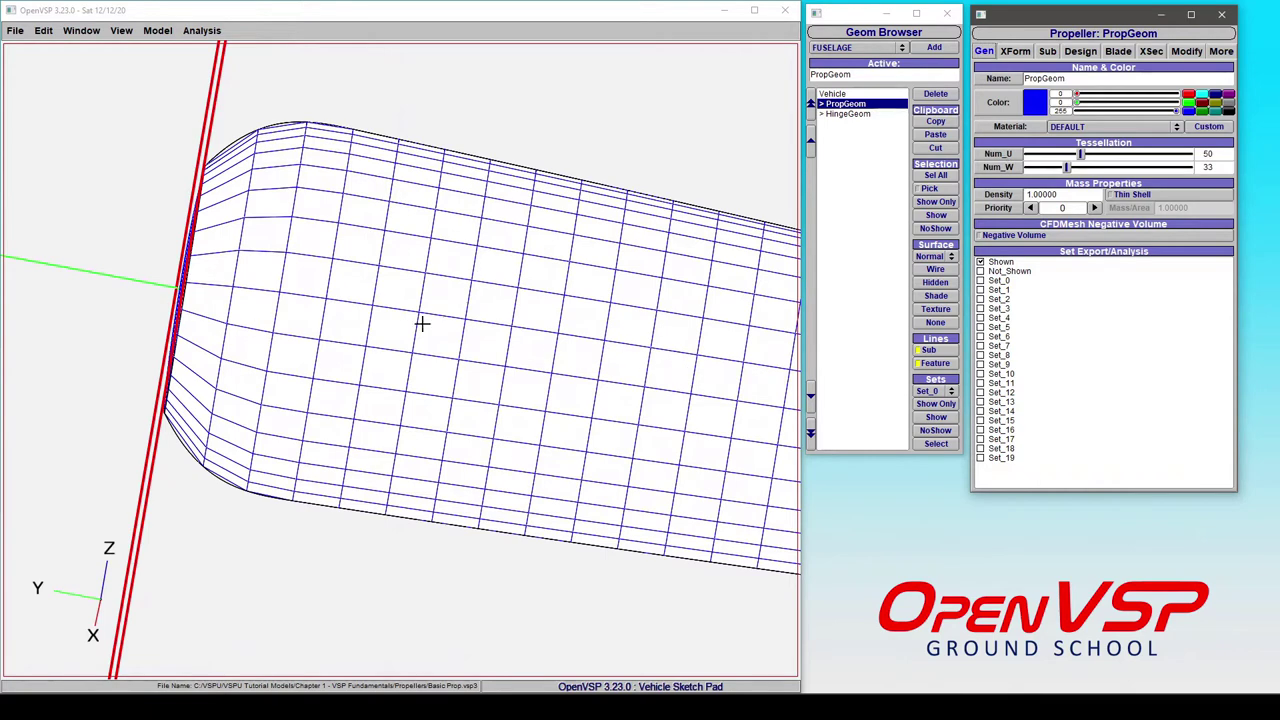
# - Set blade tessellation to Num_U 100 and Num_W 65
pyautogui.moveTo(420, 323); pyautogui.dragTo(311, 302)
pyautogui.scroll(-5, 311, 302)
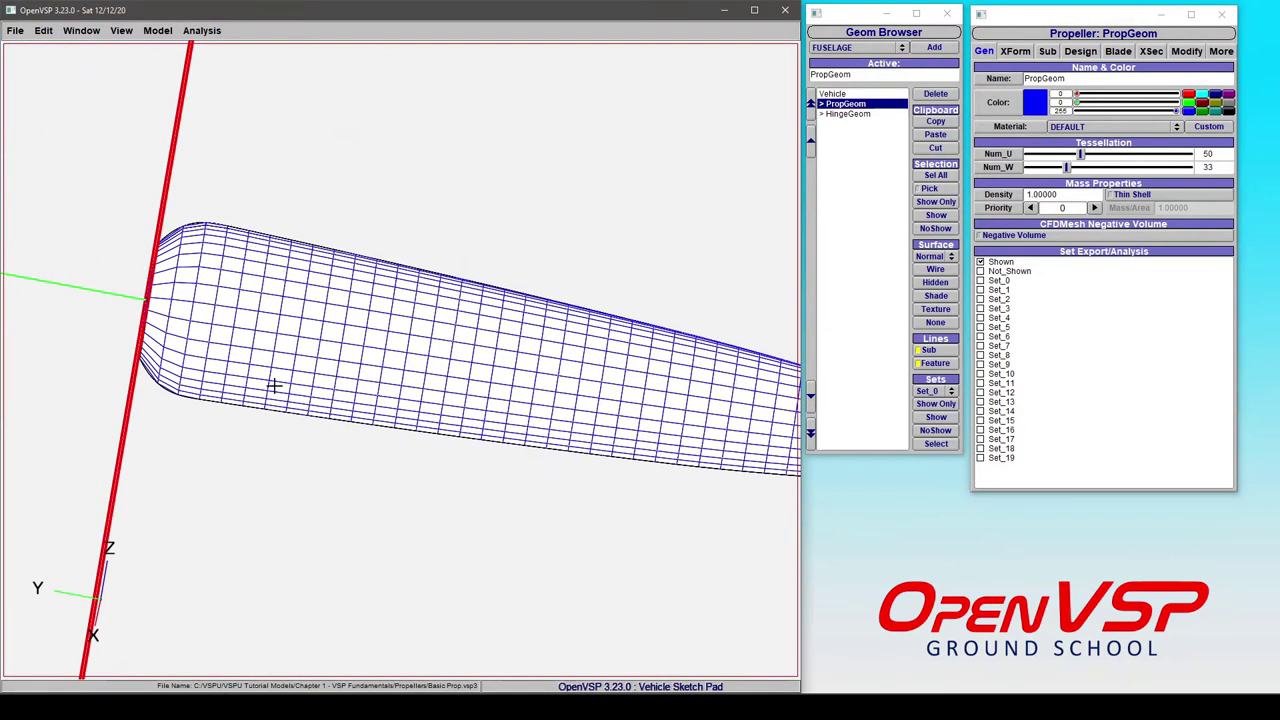
pyautogui.moveTo(469, 318); pyautogui.dragTo(383, 217)
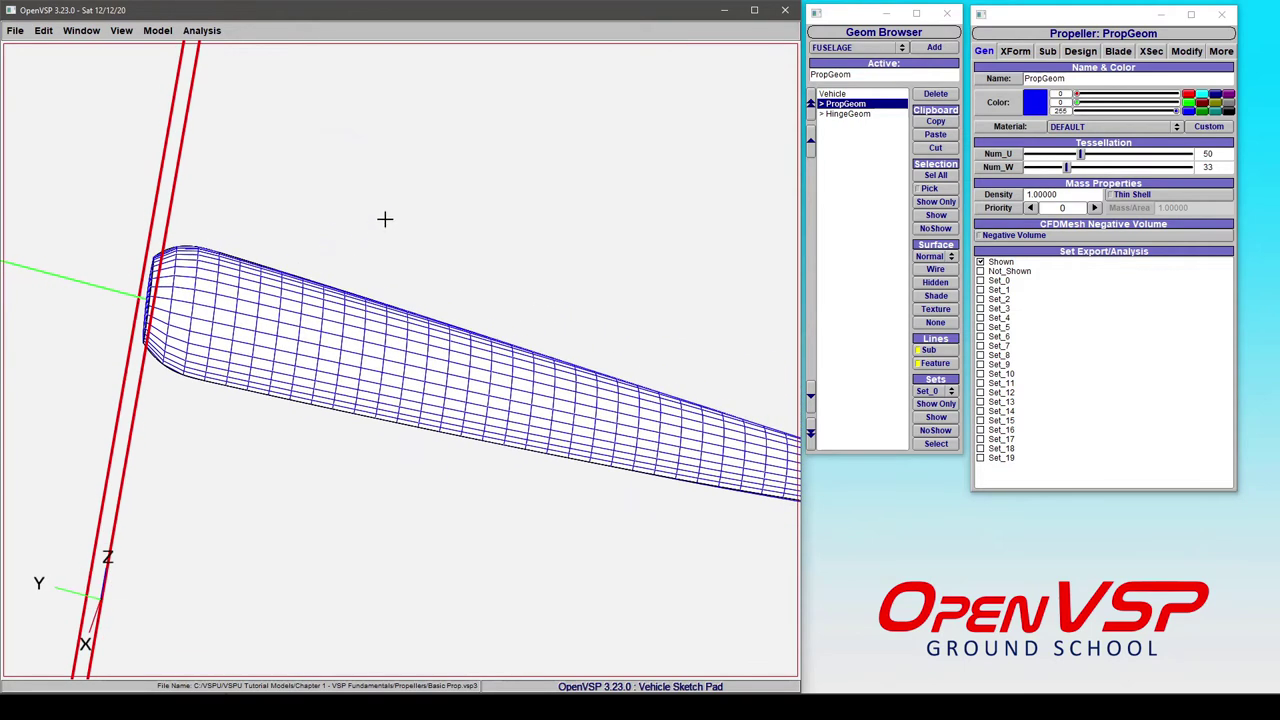
pyautogui.doubleClick(1227, 153)
pyautogui.write('100')
pyautogui.press('Return')
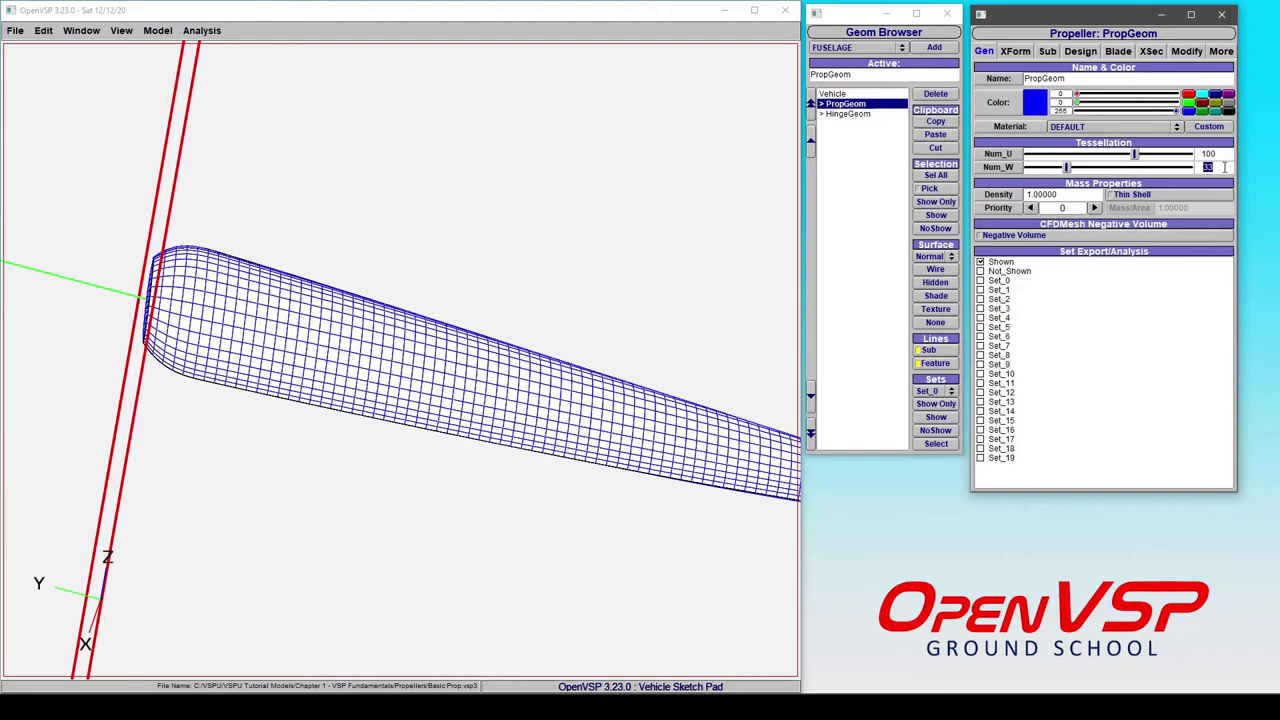
pyautogui.write('65')
pyautogui.press('Return')
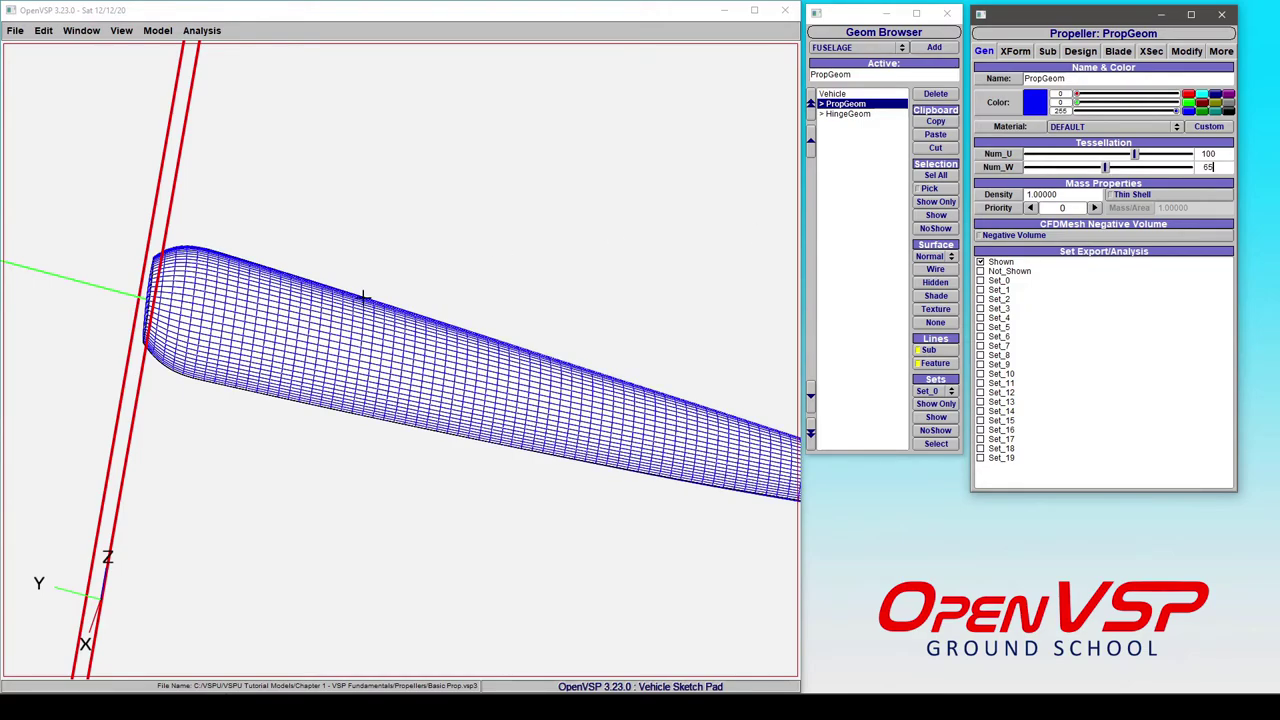
# - Orbit the blade face-on to inspect the denser mesh and rounded tip
pyautogui.scroll(-3, 375, 330)
pyautogui.scroll(3, 405, 372)
pyautogui.scroll(3, 300, 400)
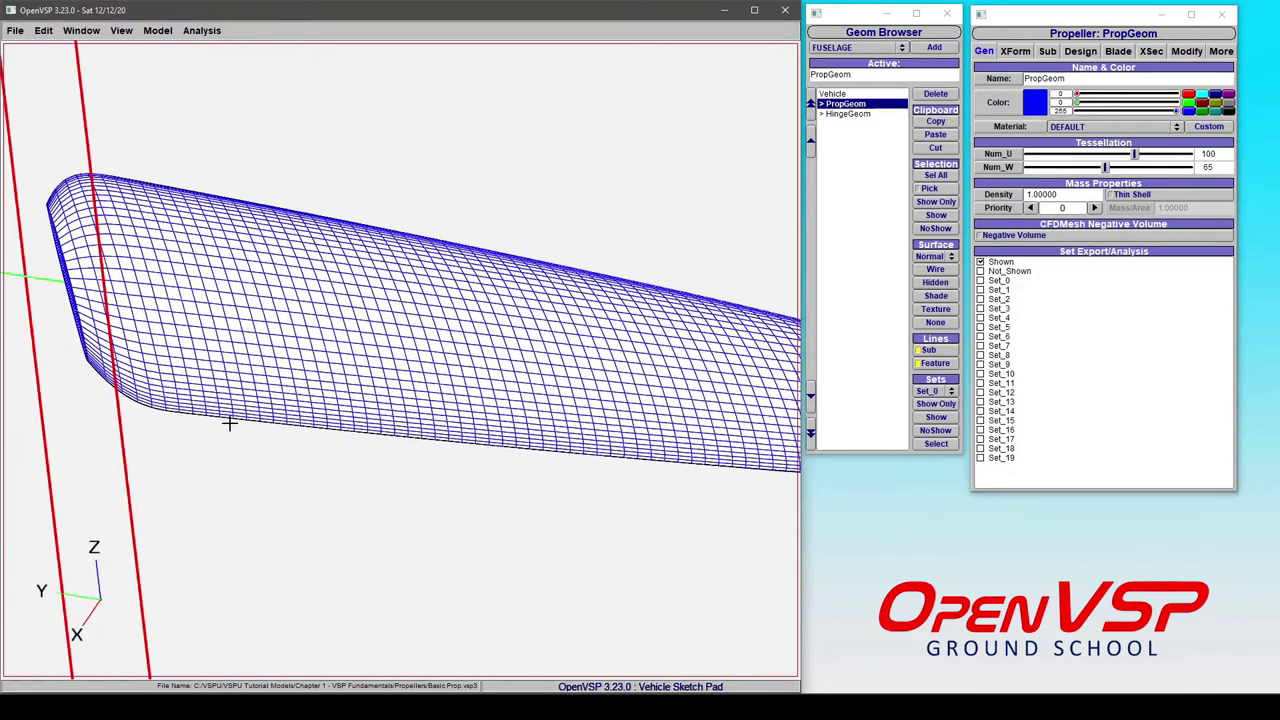
pyautogui.moveTo(229, 423); pyautogui.dragTo(271, 483)
pyautogui.moveTo(287, 325); pyautogui.dragTo(294, 394)
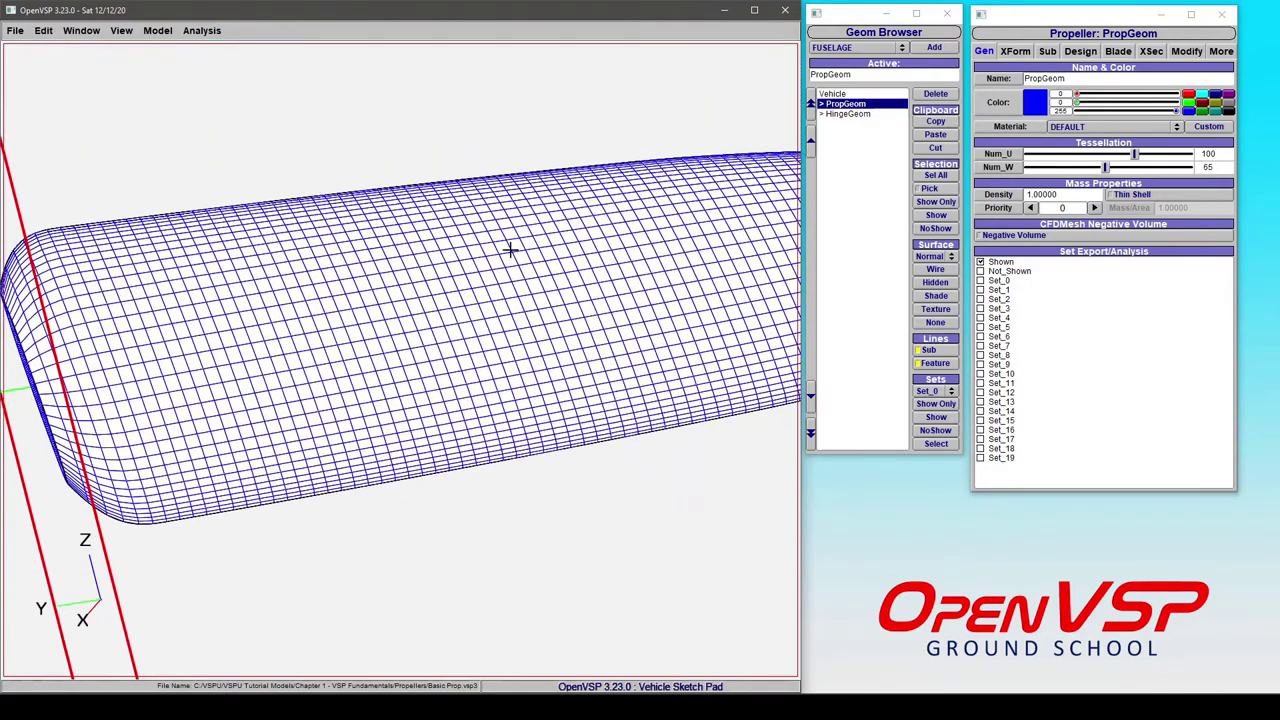
pyautogui.moveTo(531, 276)
pyautogui.mouseDown()
pyautogui.moveTo(243, 351)
pyautogui.moveTo(606, 297)
pyautogui.moveTo(371, 297)
pyautogui.moveTo(431, 296)
pyautogui.mouseUp()
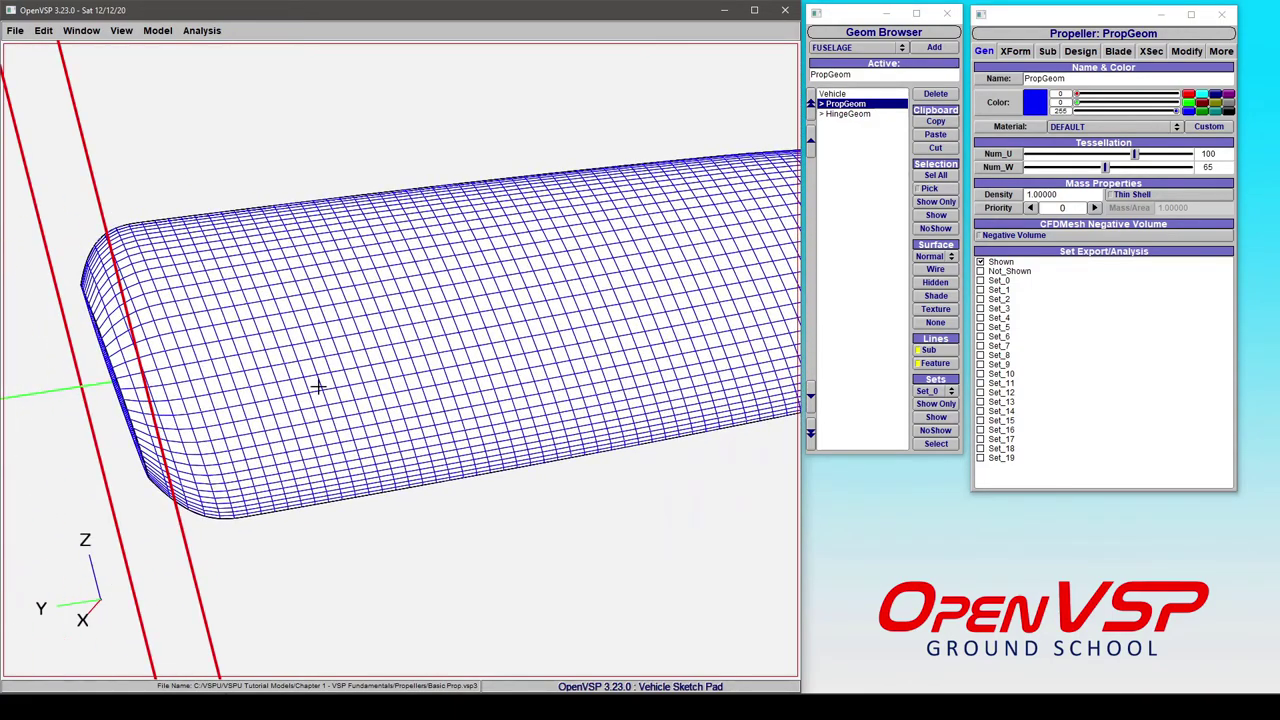
pyautogui.click(1221, 51)
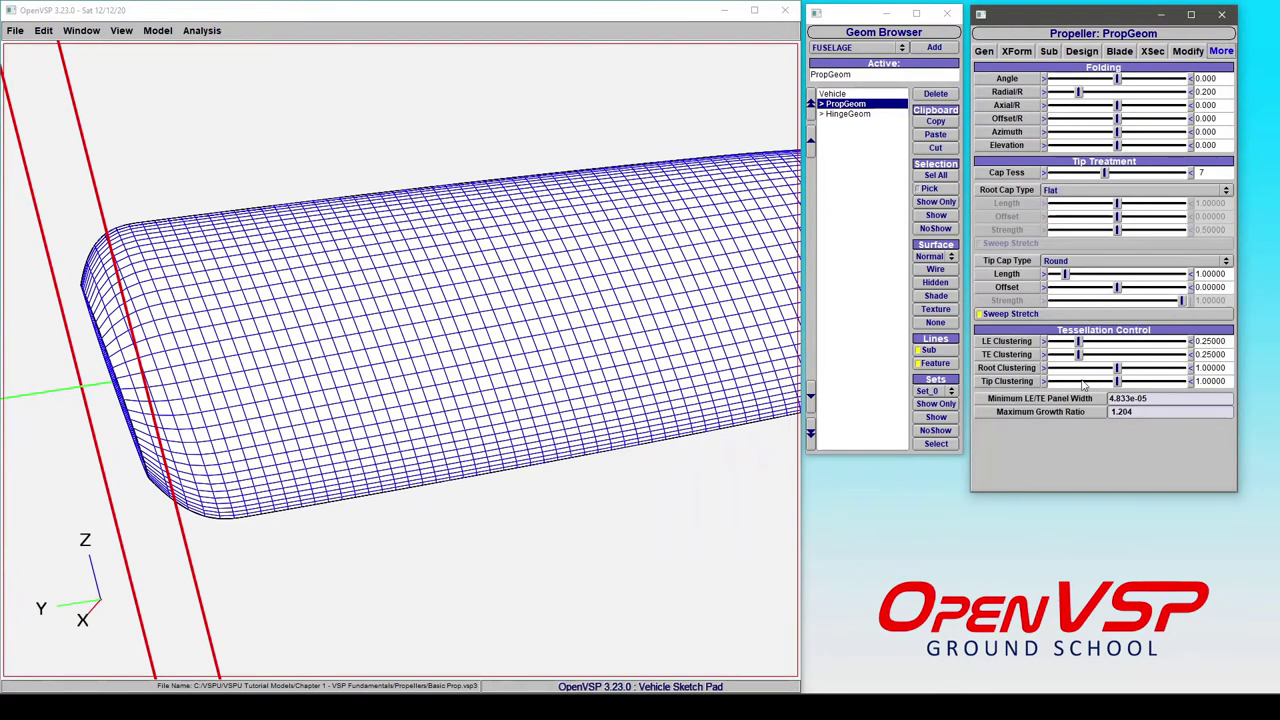
# - Drag LE Clustering to about 0.039 and TE Clustering to about 0.168
pyautogui.moveTo(463, 337)
pyautogui.mouseDown()
pyautogui.moveTo(259, 347)
pyautogui.moveTo(244, 394)
pyautogui.mouseUp()
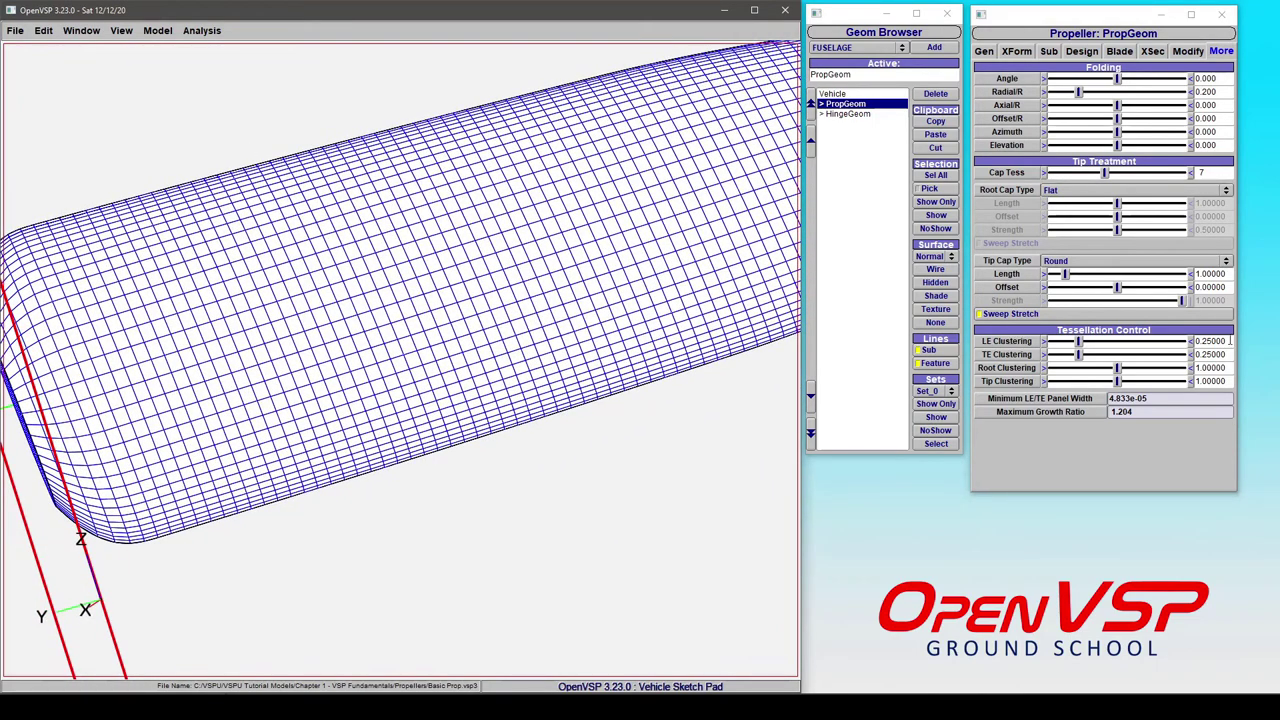
pyautogui.moveTo(1078, 342); pyautogui.dragTo(1107, 343)
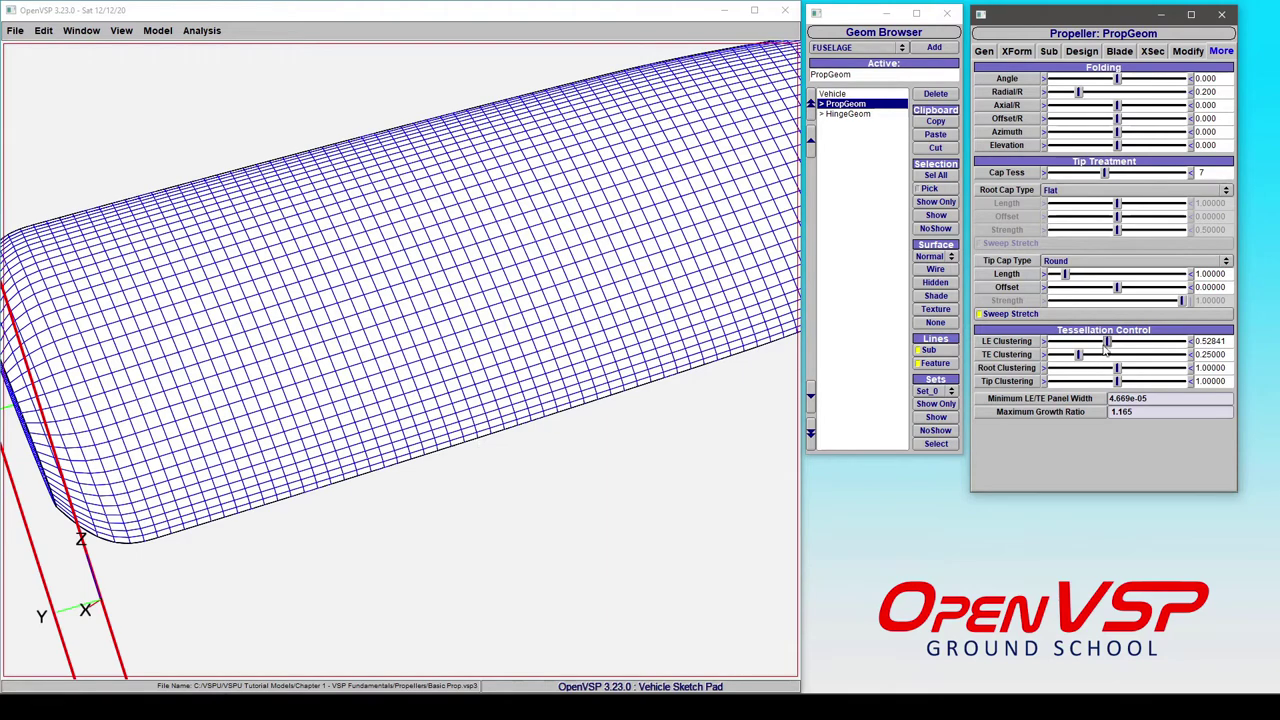
pyautogui.moveTo(1105, 343); pyautogui.dragTo(1055, 342)
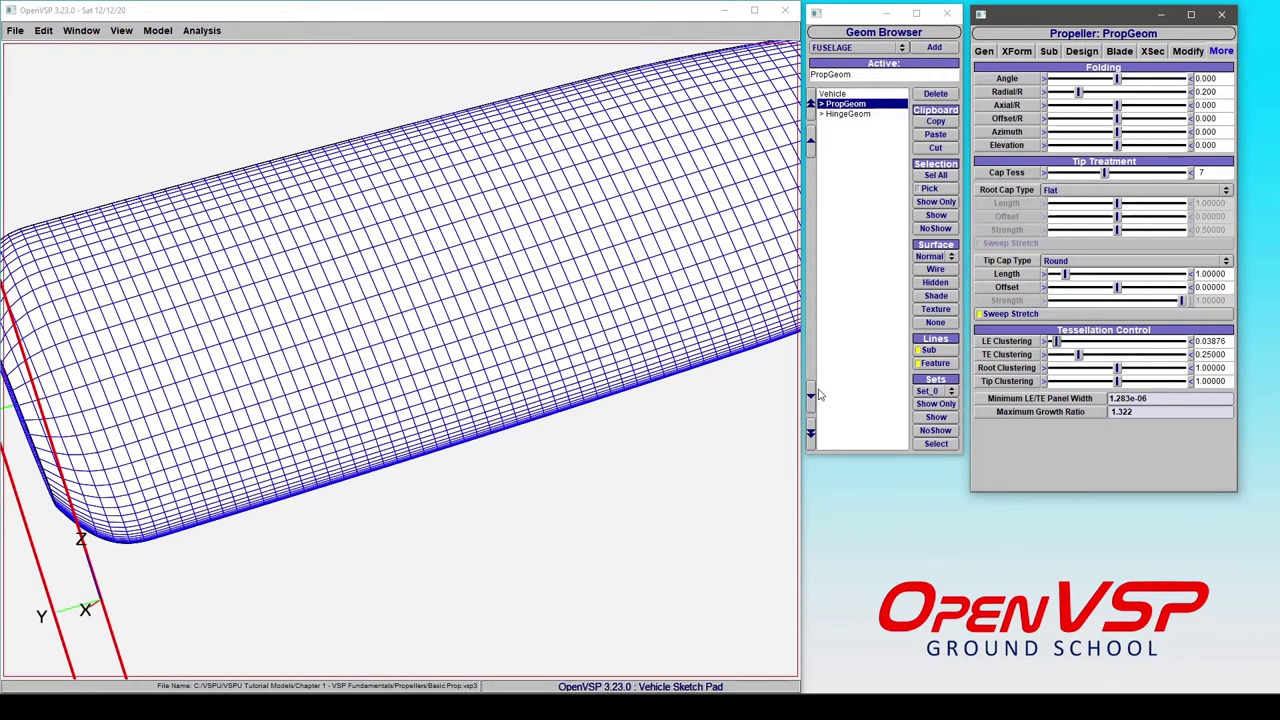
pyautogui.moveTo(1078, 354); pyautogui.dragTo(1070, 354)
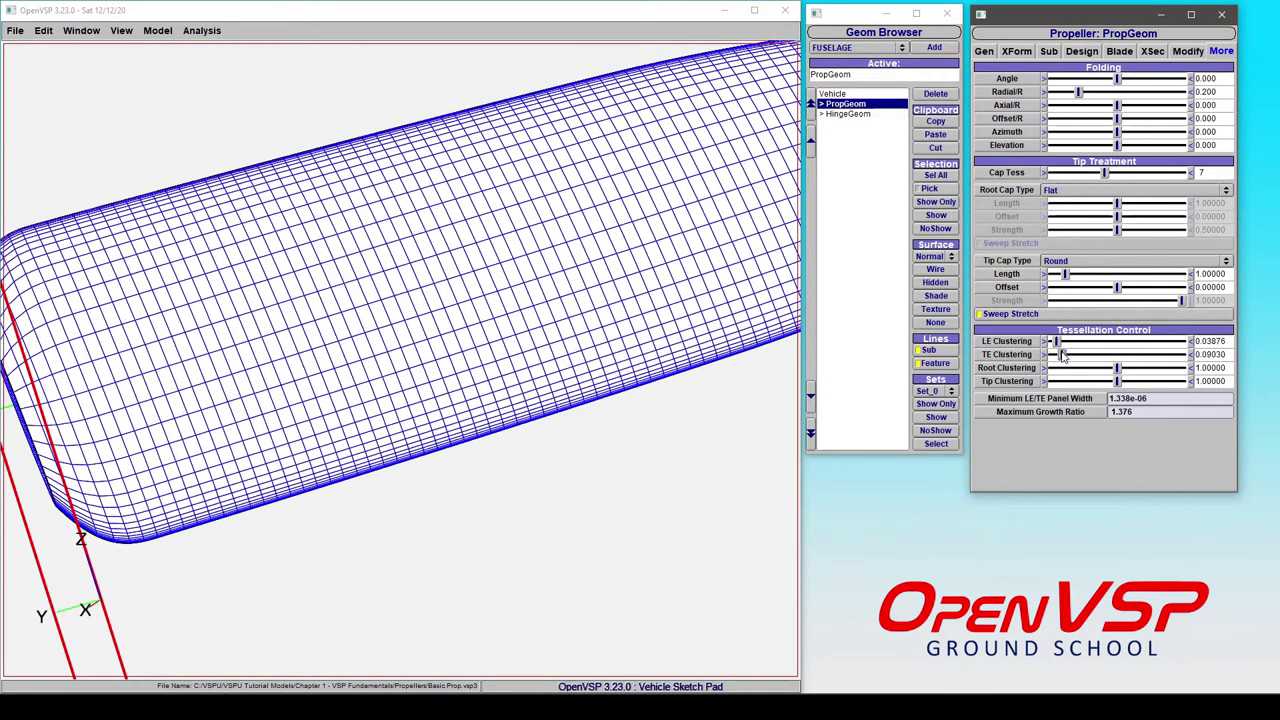
pyautogui.scroll(-5, 567, 330)
pyautogui.moveTo(571, 306); pyautogui.dragTo(468, 400)
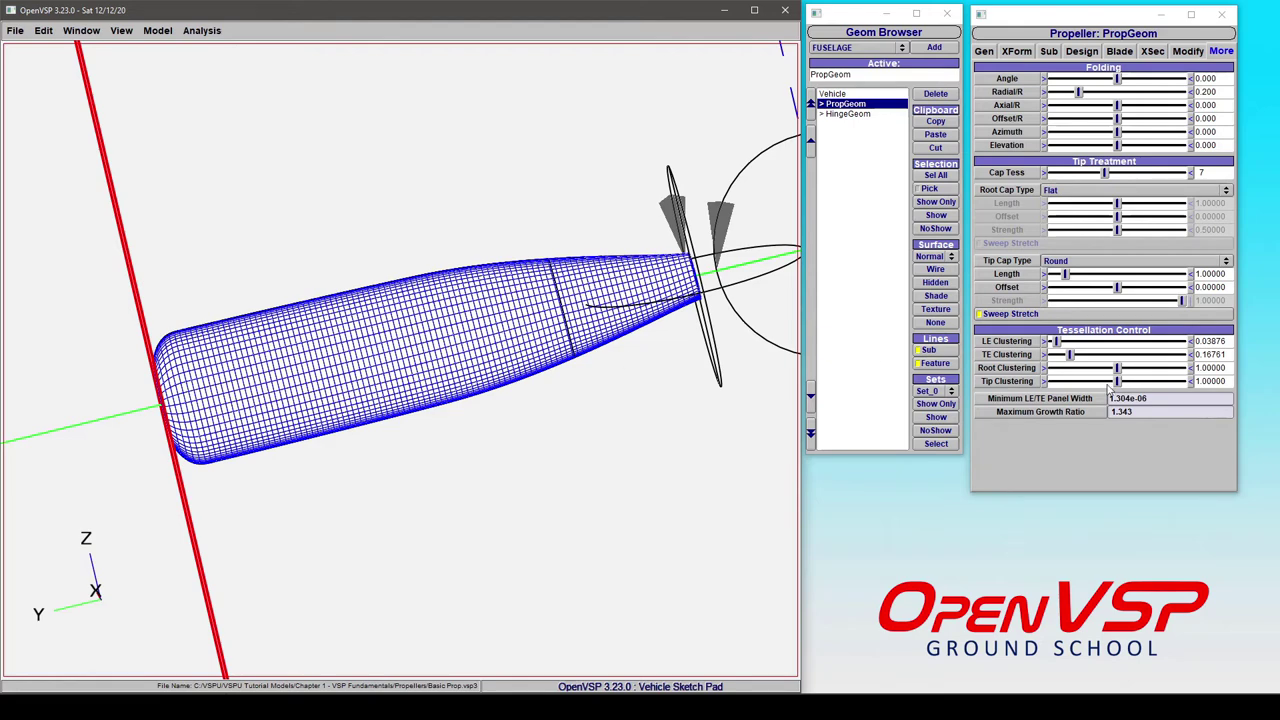
# - Set Tip Clustering to 0.2
pyautogui.moveTo(352, 418); pyautogui.dragTo(389, 394, button='right')
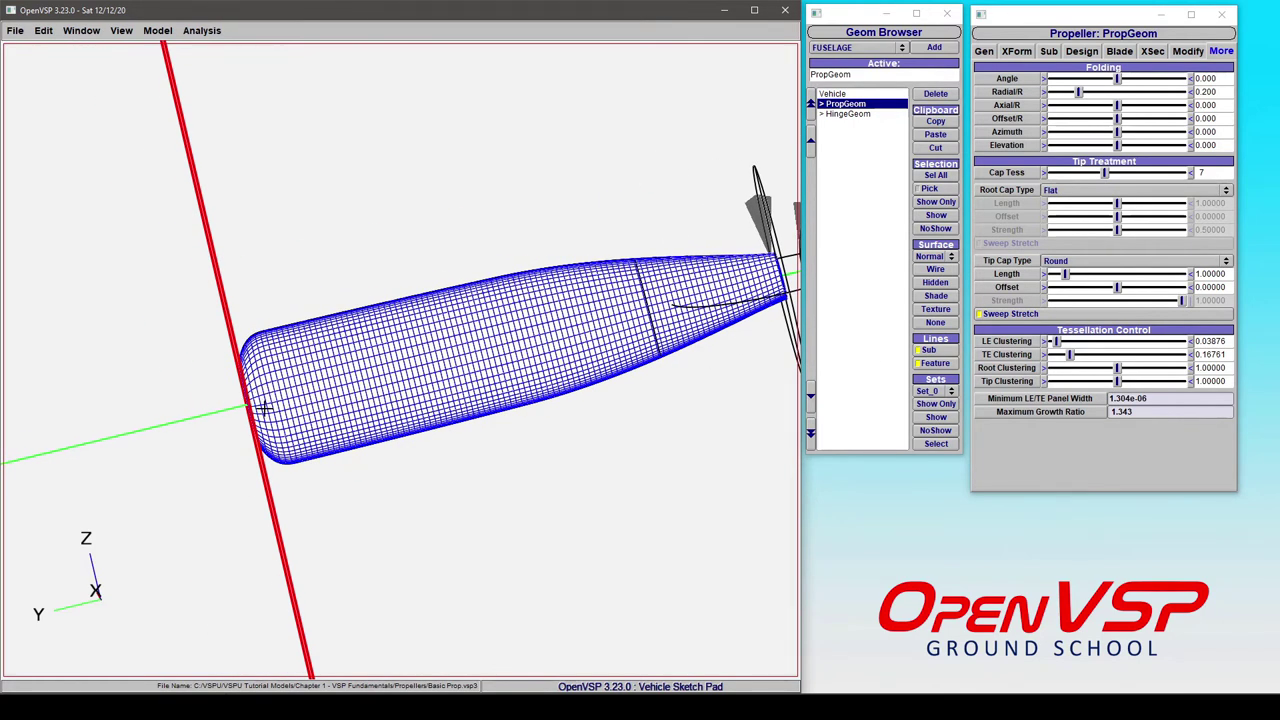
pyautogui.click(1211, 381)
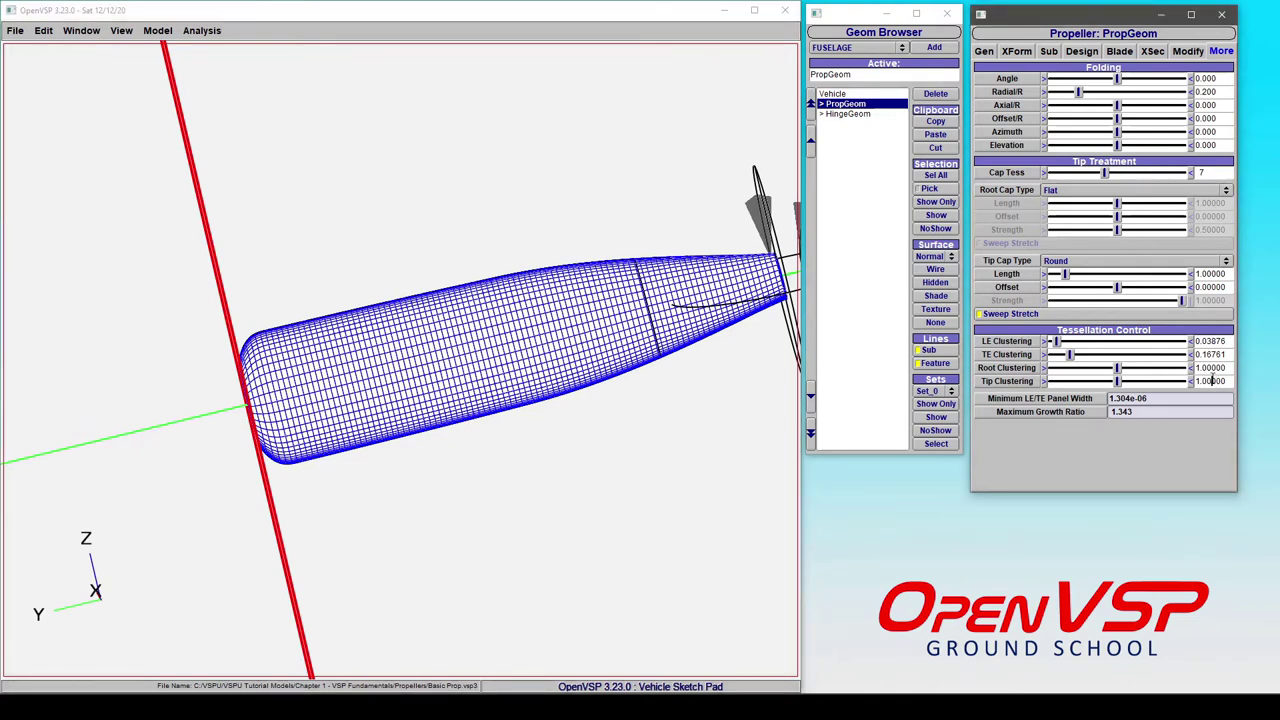
pyautogui.doubleClick(1211, 381)
pyautogui.write('0.2')
pyautogui.press('Return')
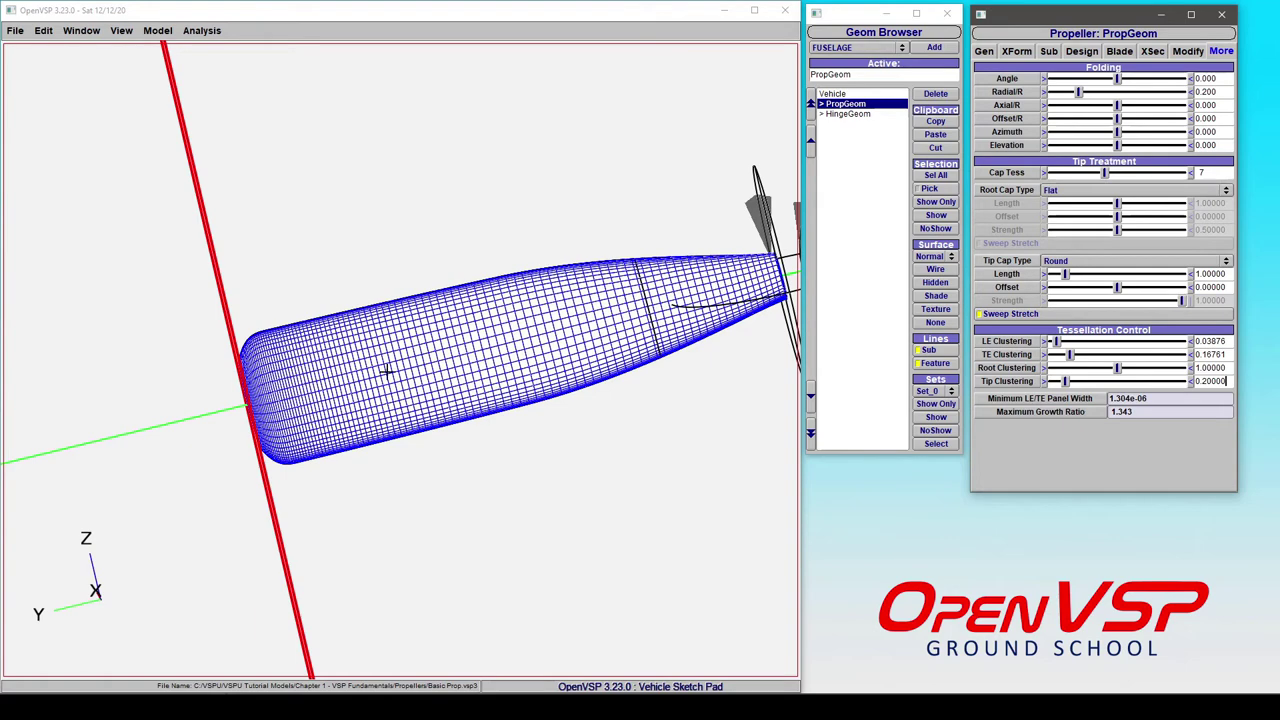
# - Set Root Clustering to 0.5, replacing the value of 1
pyautogui.scroll(5, 258, 402)
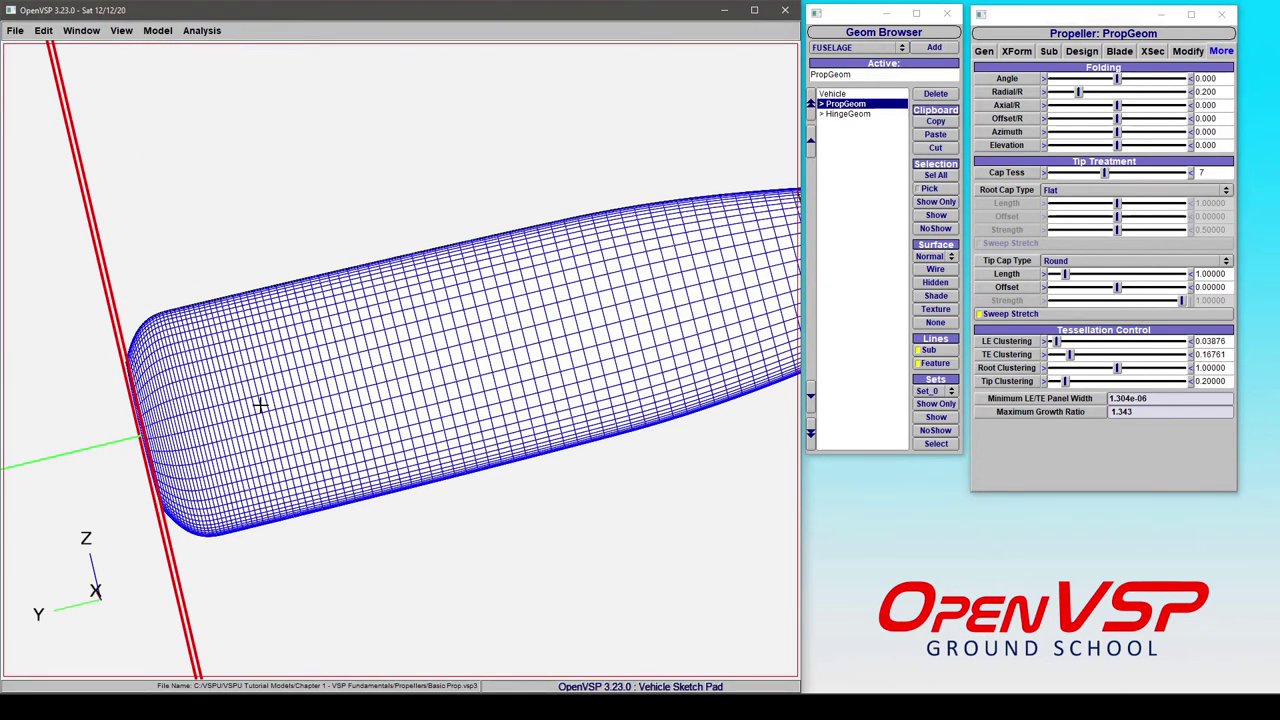
pyautogui.scroll(-2, 402, 364)
pyautogui.scroll(-1, 402, 364)
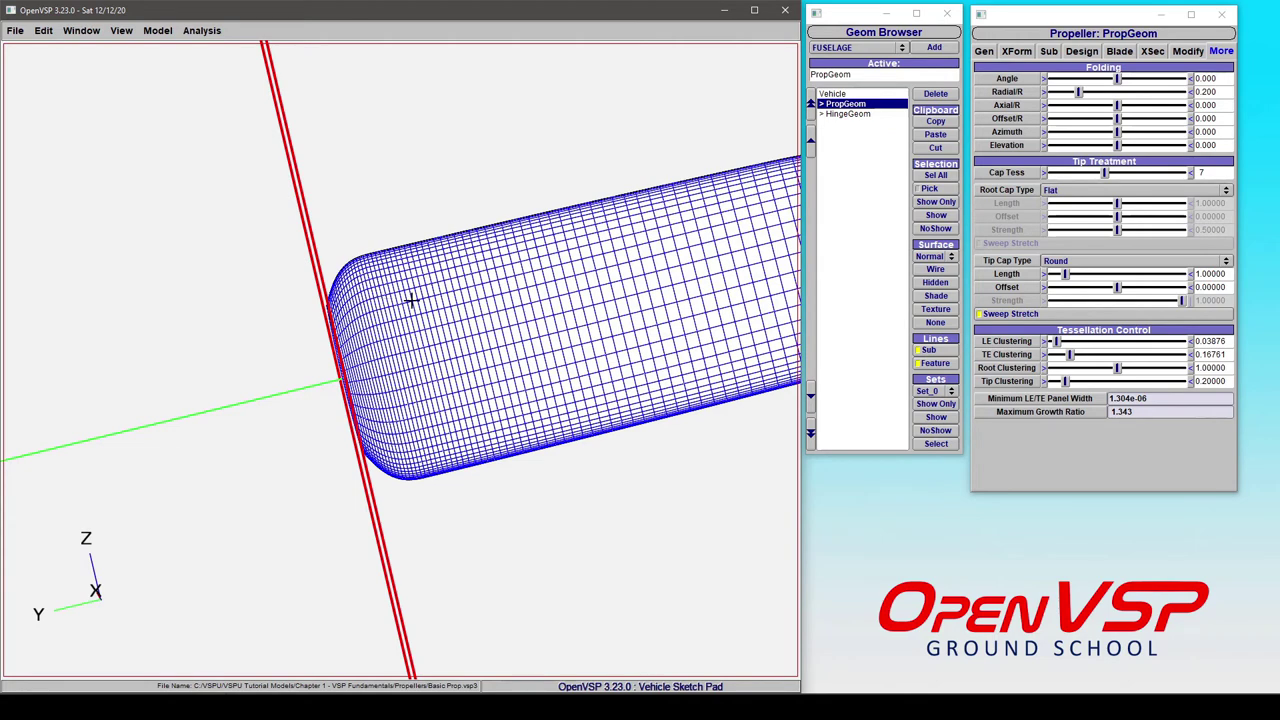
pyautogui.scroll(-3, 394, 229)
pyautogui.scroll(-3, 137, 329)
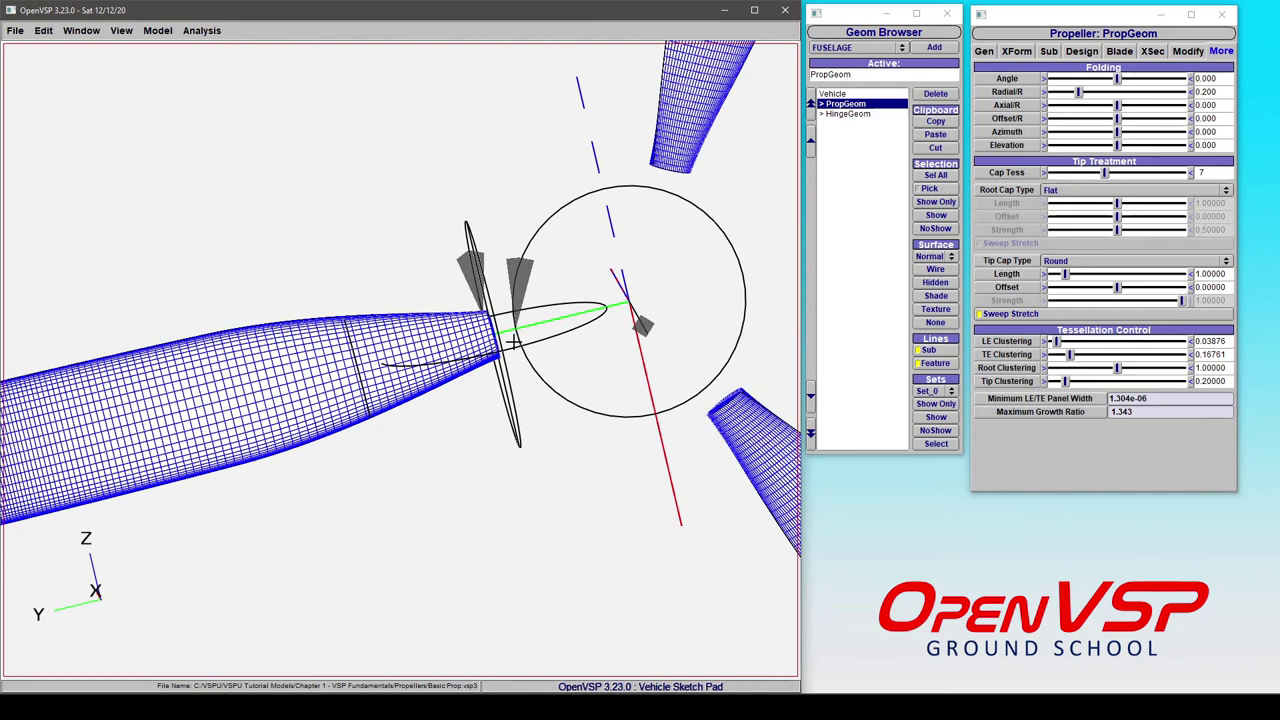
pyautogui.moveTo(355, 387); pyautogui.dragTo(446, 358, button='right')
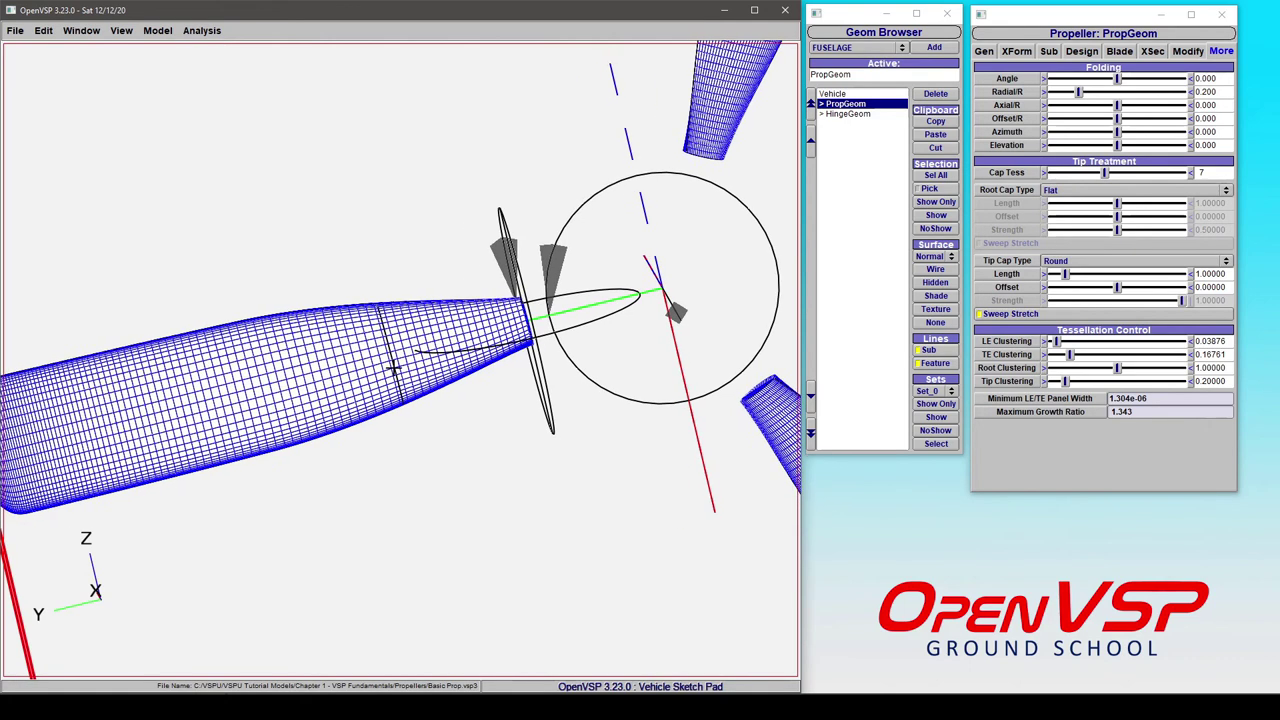
pyautogui.doubleClick(1210, 368)
pyautogui.write('0.5')
pyautogui.press('Return')
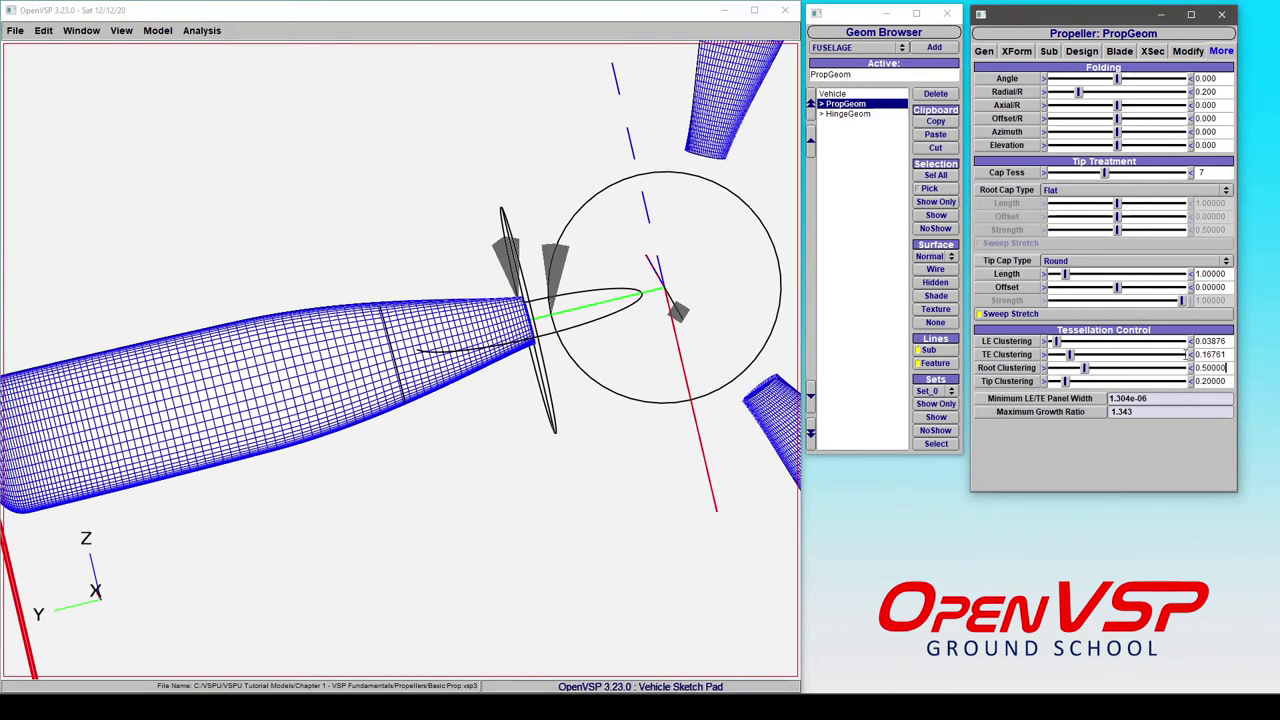